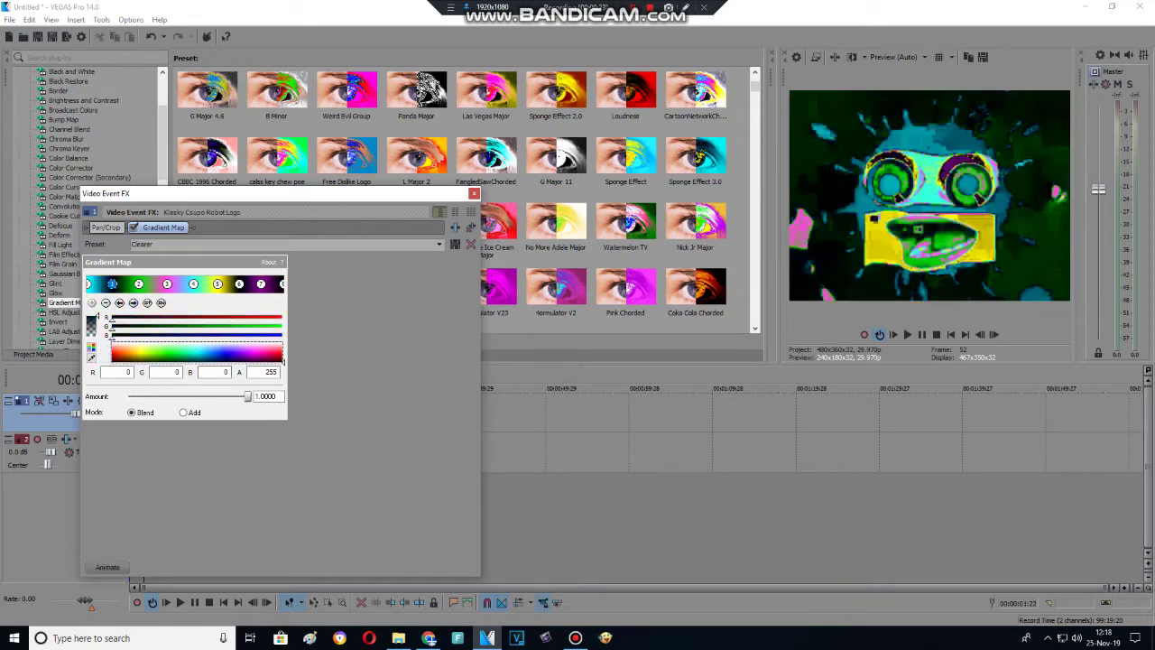
- Set gradient stop 1 to red (255, 0, 0) and stop 2 to yellow in the Gradient Map
drag(283, 359, 283, 353)
click(133, 304)
click(166, 361)
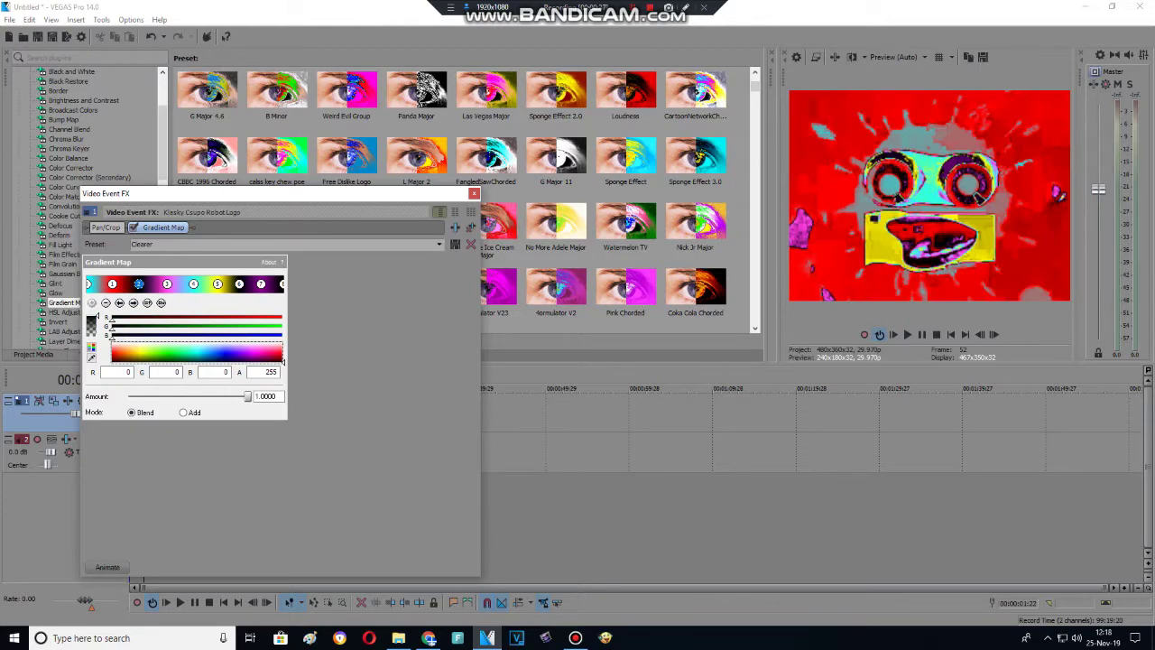
drag(283, 359, 283, 353)
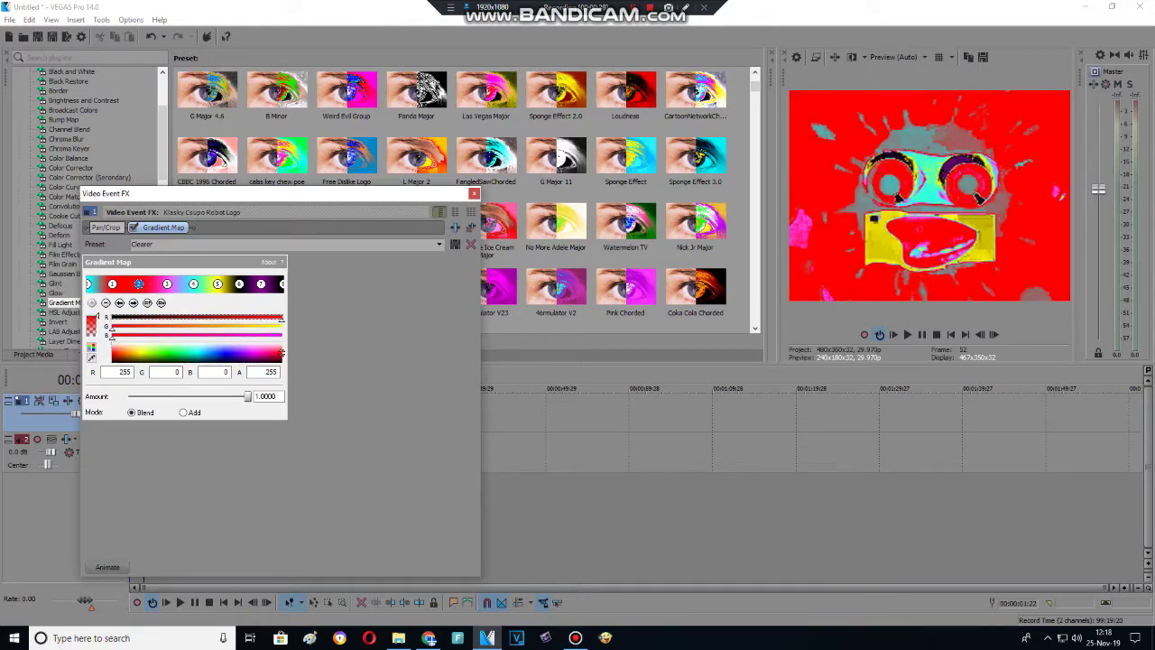
click(282, 326)
- Set gradient stop 3 to cyan (0, 255, 255) and stop 4 to red (255, 0, 0)
click(133, 303)
click(283, 361)
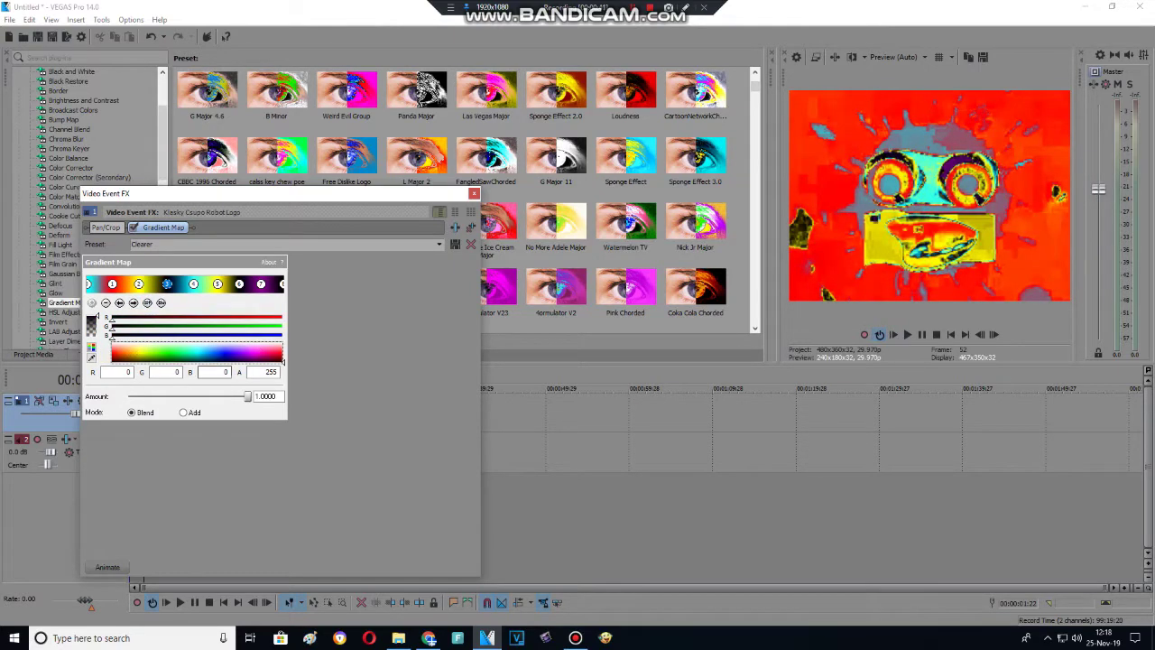
click(224, 353)
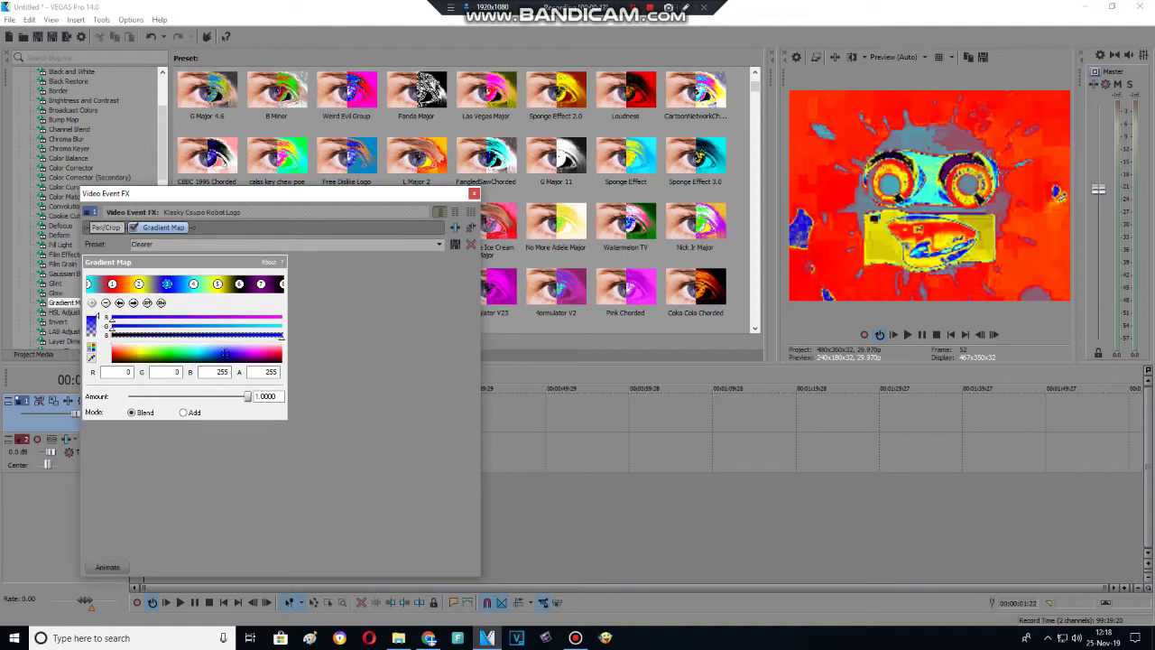
click(197, 353)
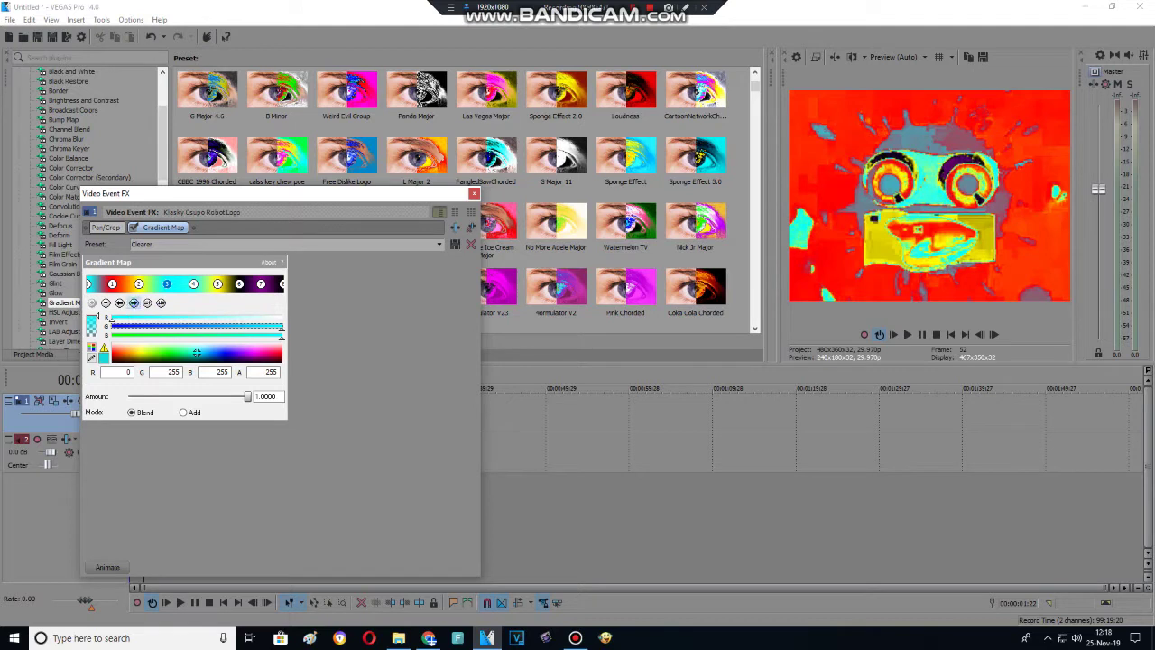
click(193, 285)
click(283, 353)
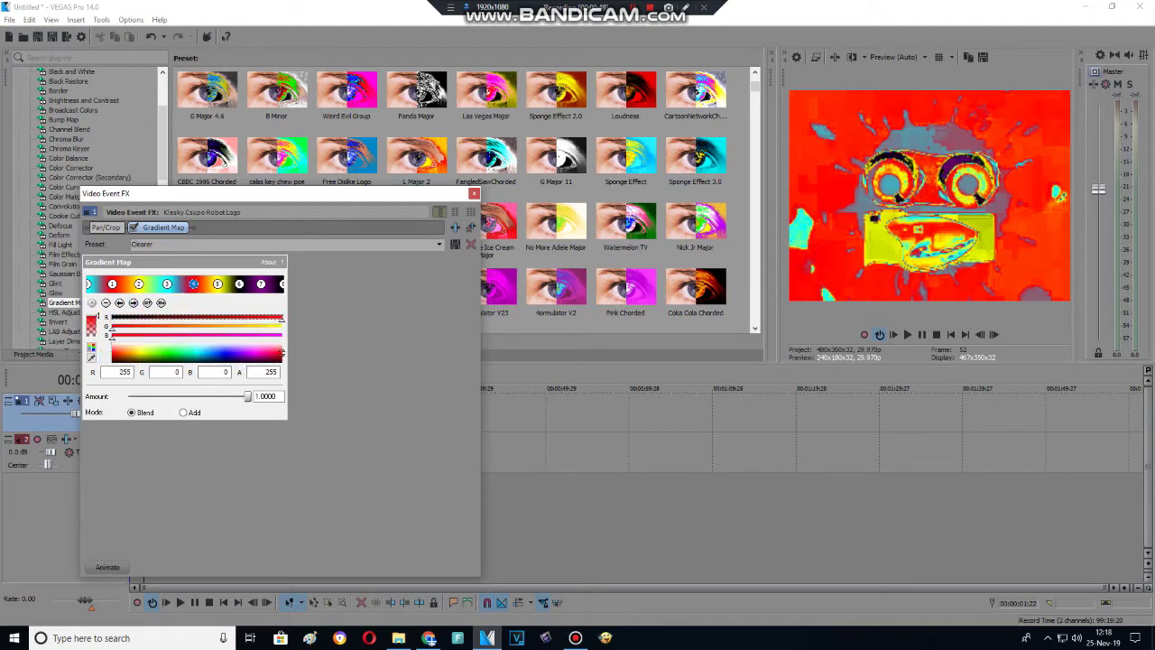
- Set gradient stop 5 to yellow and stop 6 to cyan in the Gradient Map
click(217, 284)
click(282, 342)
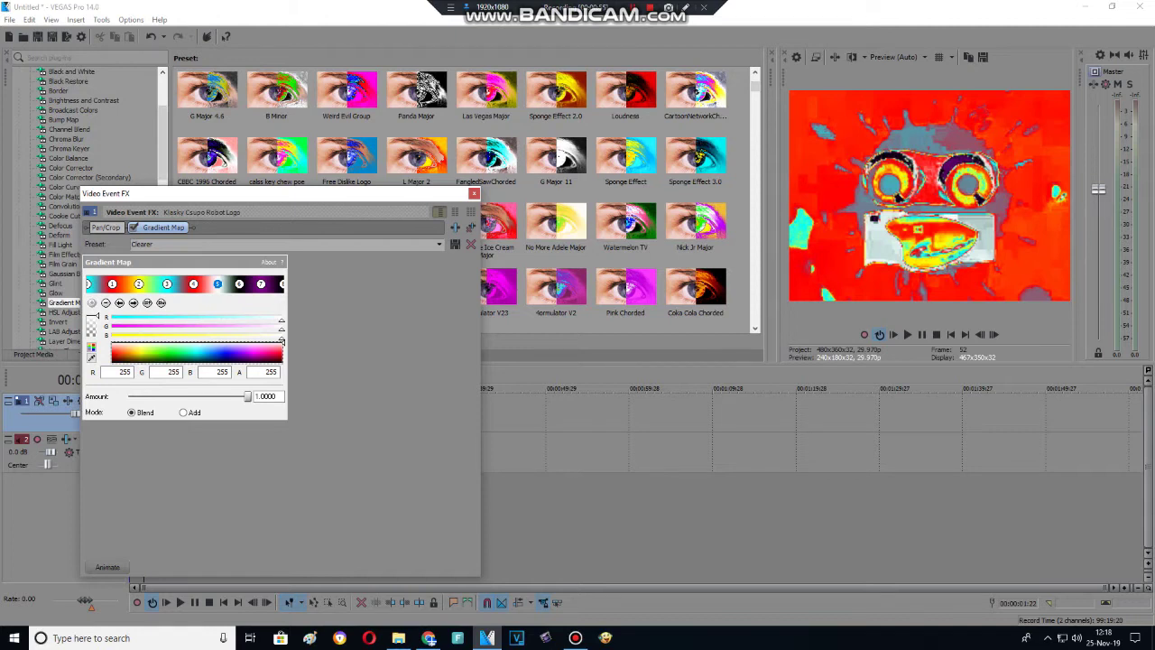
click(139, 352)
click(239, 284)
click(224, 354)
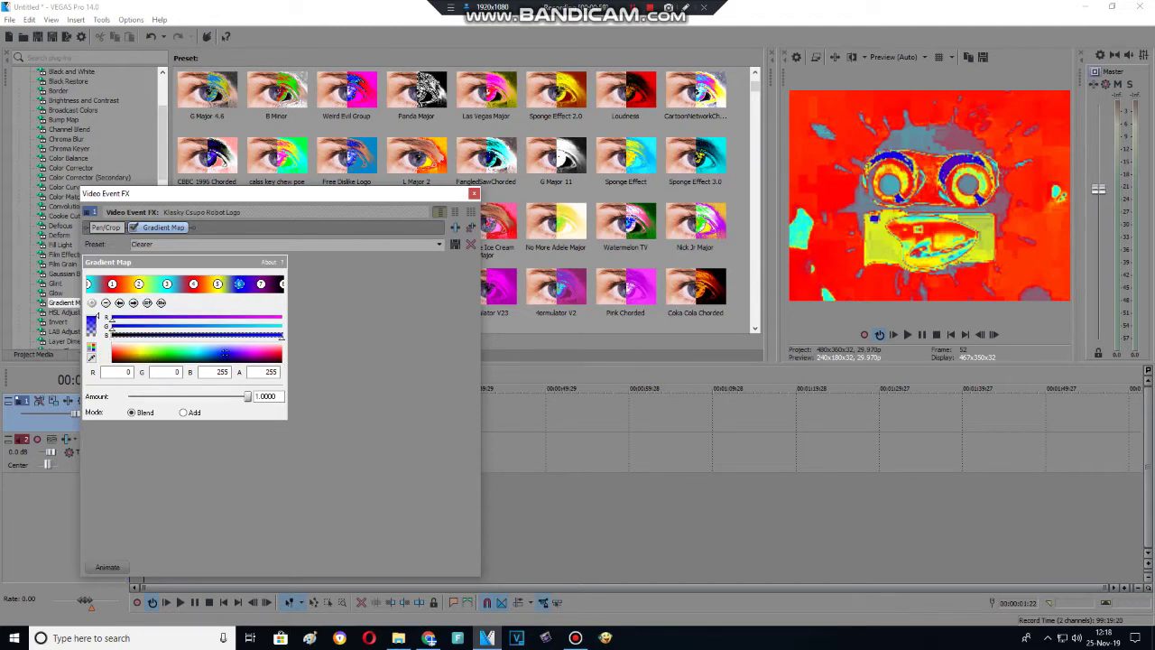
click(196, 352)
- Set gradient stop 7 to red (255, 0, 0) and the last stop to yellow (255, 255, 0)
click(261, 285)
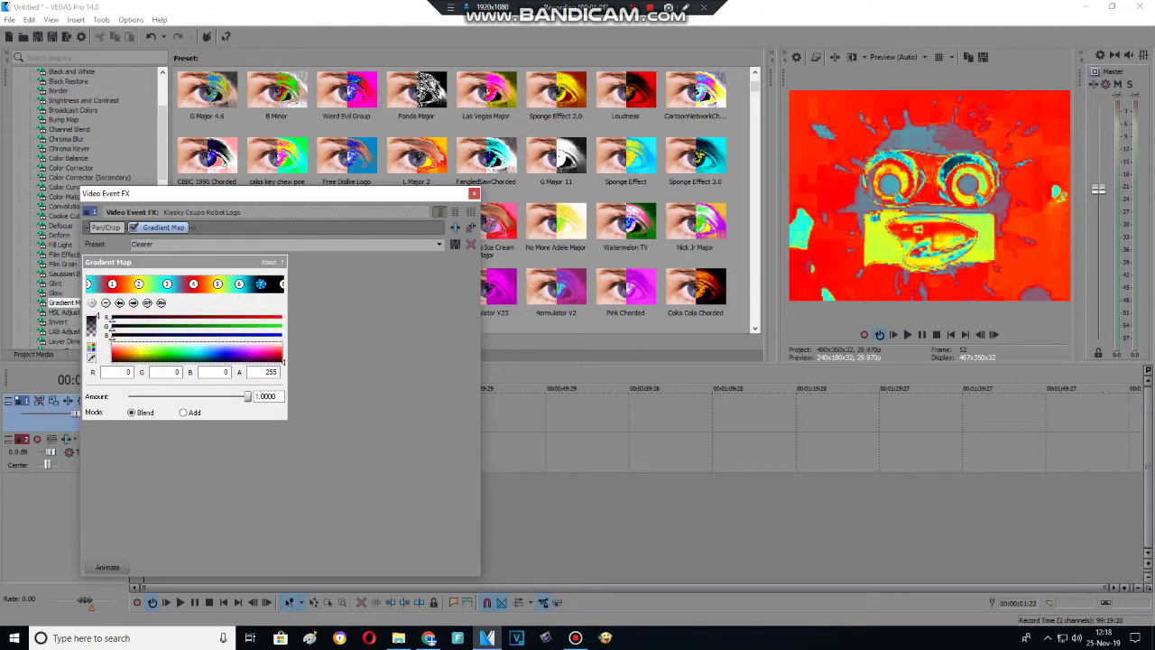
click(282, 317)
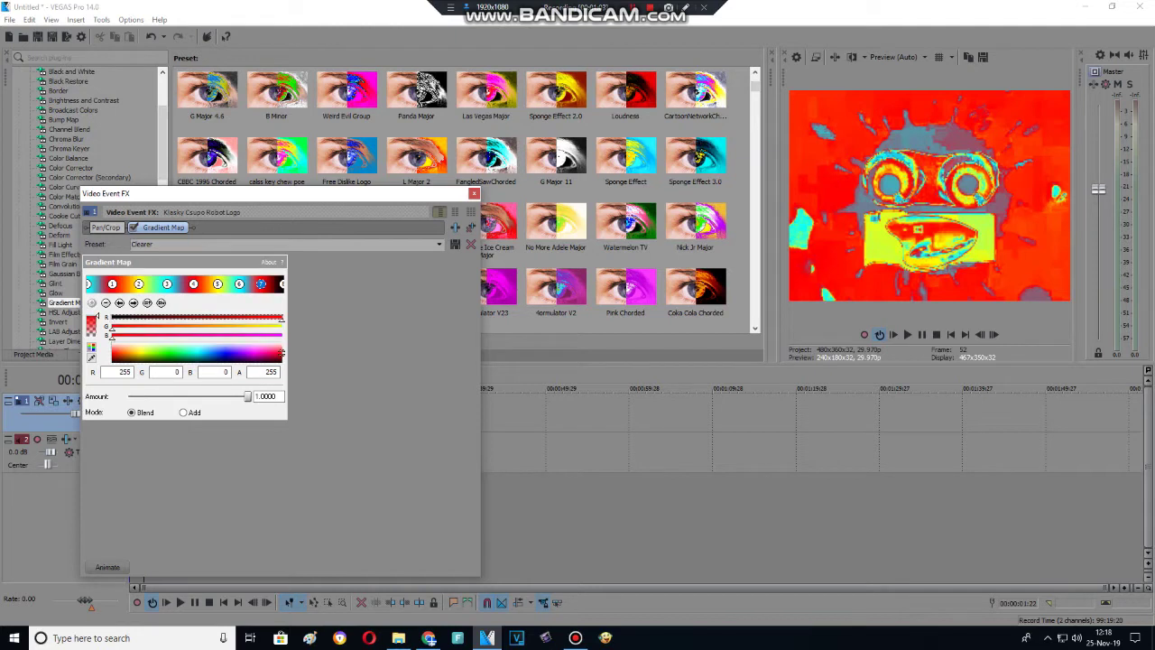
click(133, 304)
click(282, 341)
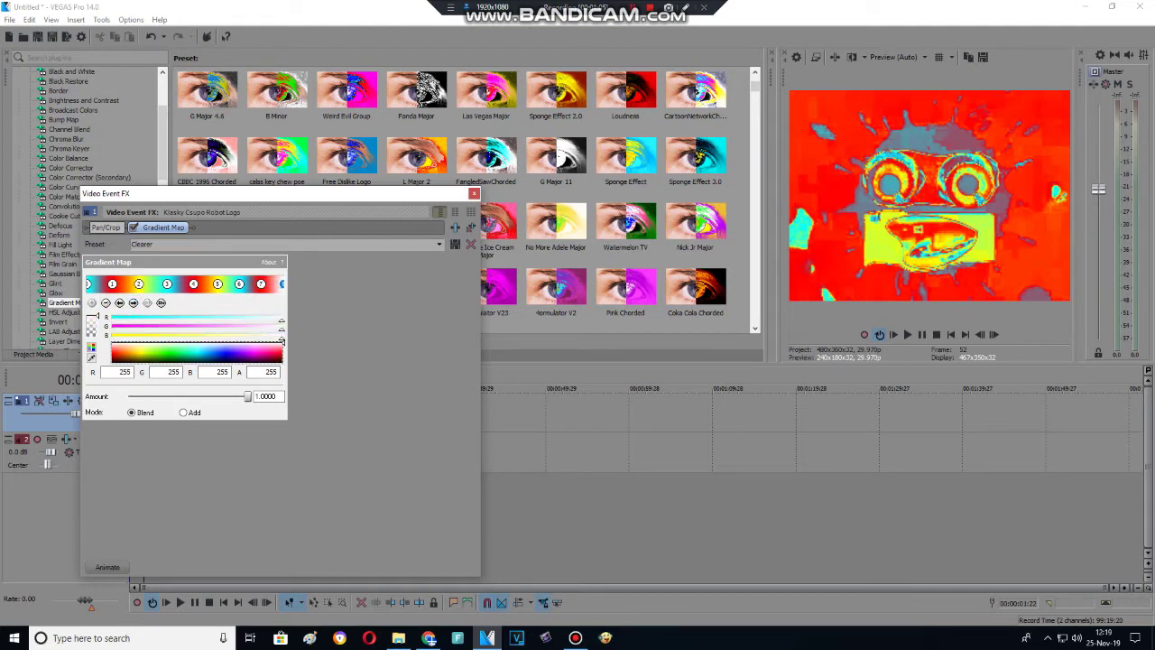
click(140, 352)
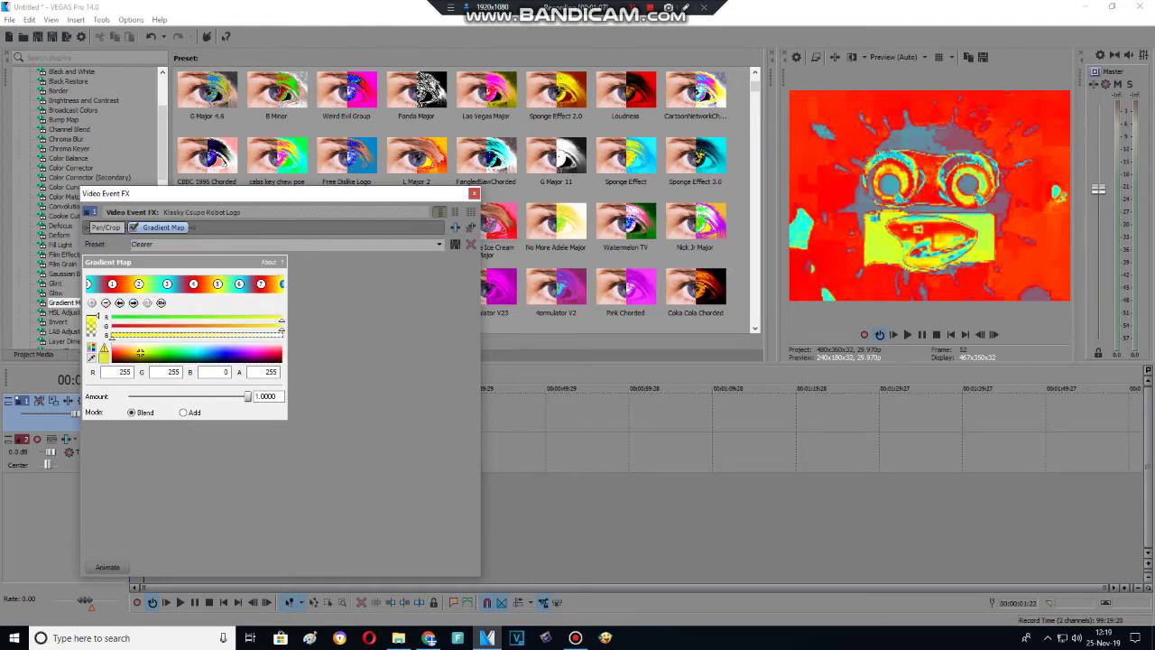
- Save the customised Gradient Map settings as a preset and return to the list of video effects
click(156, 244)
click(455, 245)
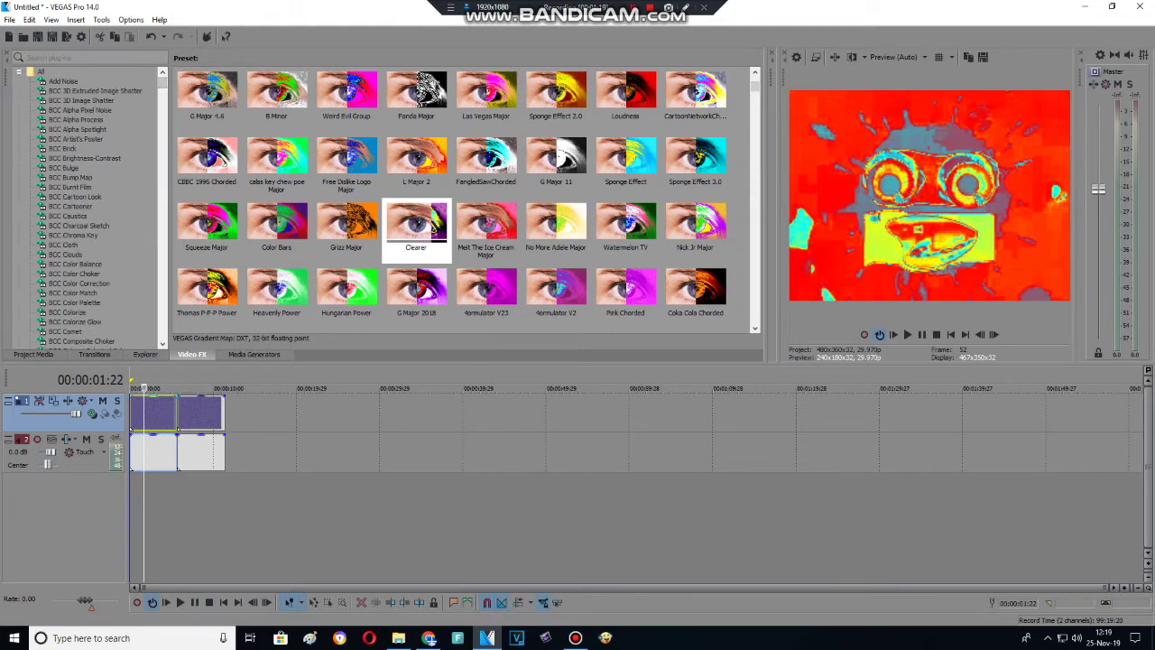
click(19, 71)
scroll(90, 207, down, 1)
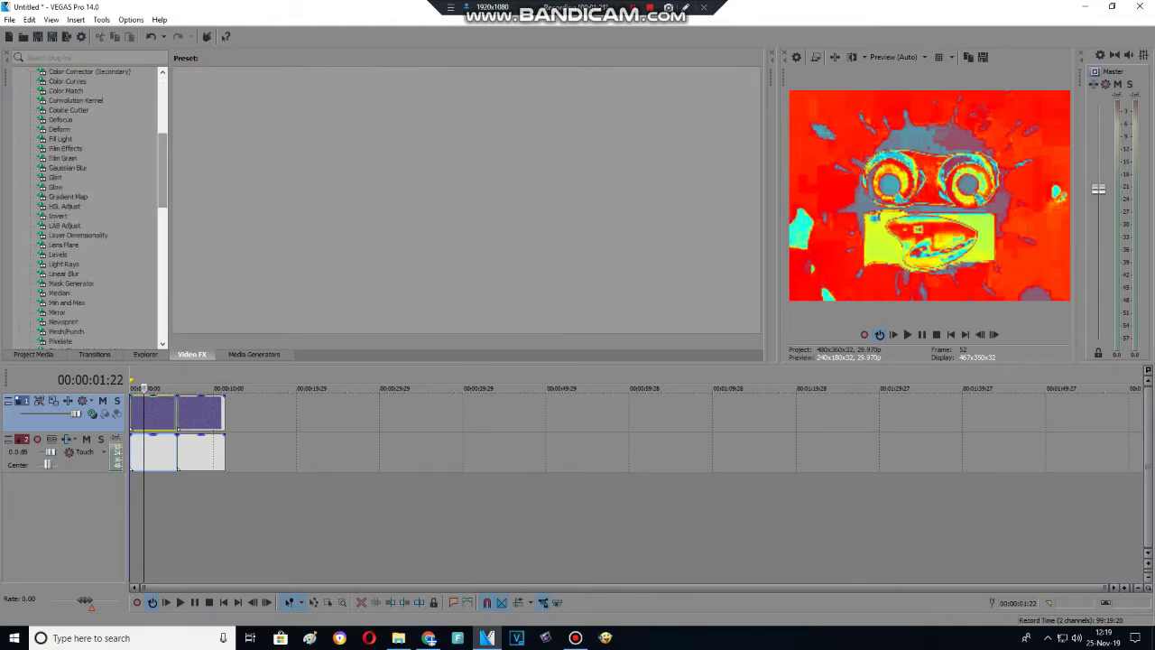
- Add the IL Vocodex (demo) effect to the first audio event and load its Clearer preset
right_click(164, 460)
click(166, 148)
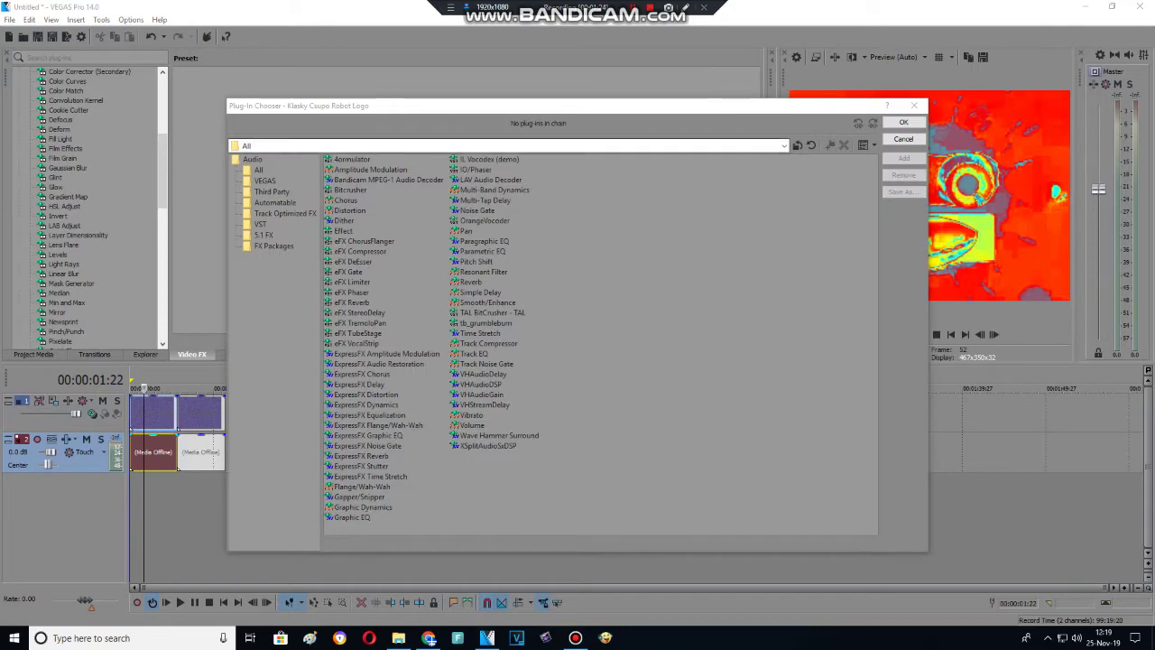
double_click(489, 160)
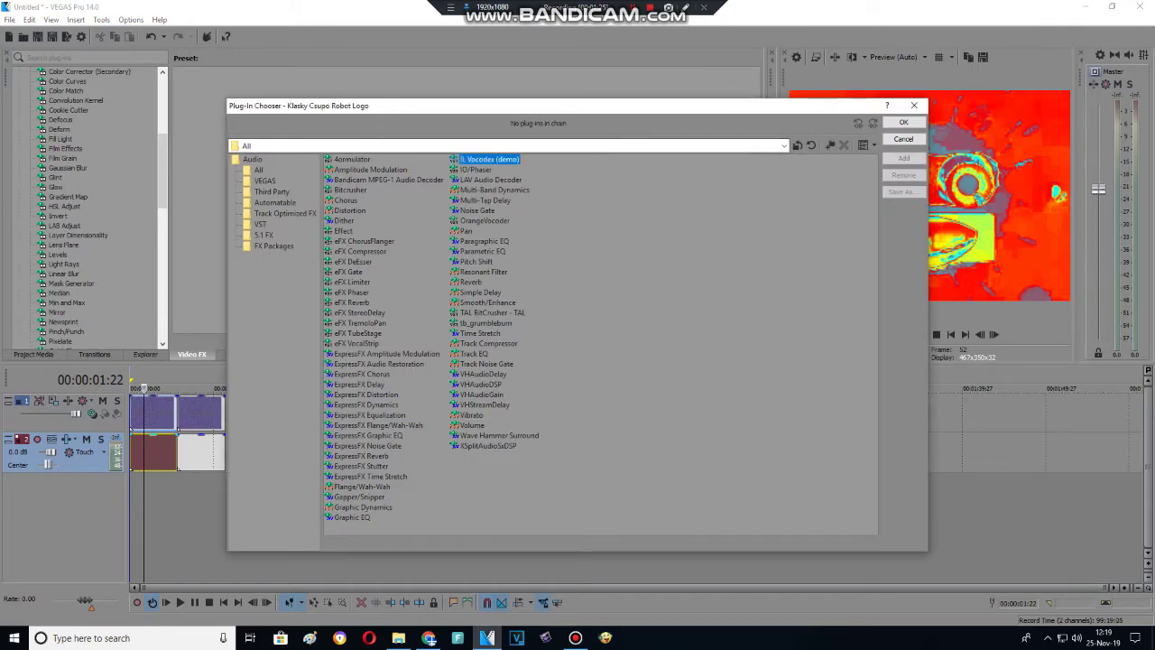
click(903, 123)
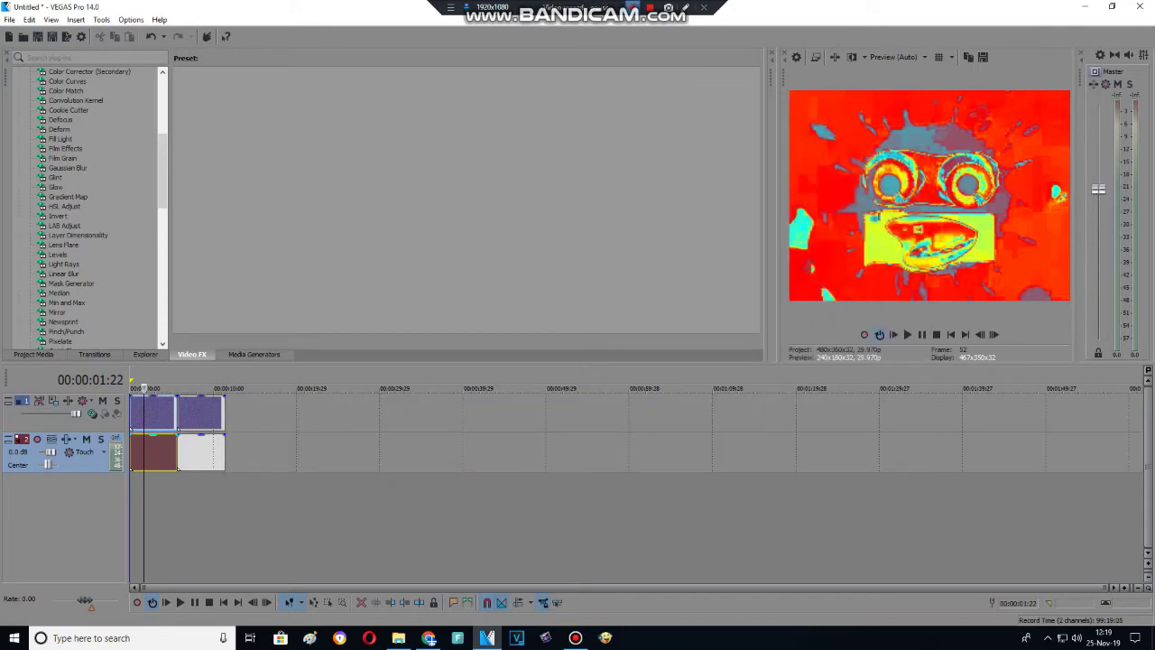
click(409, 144)
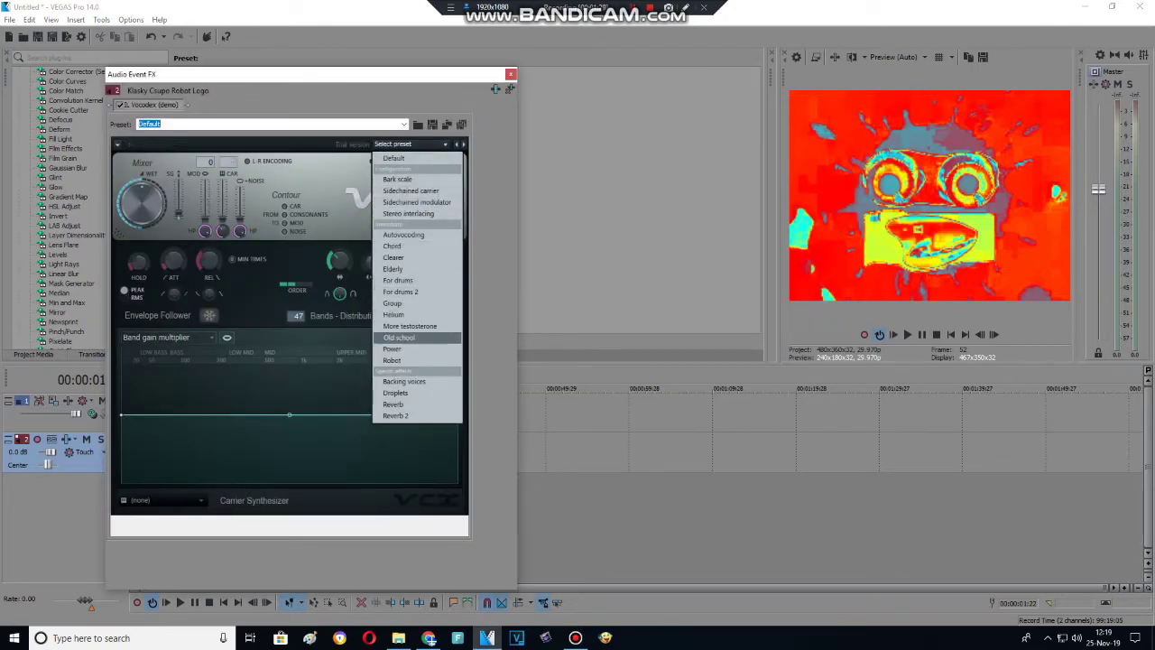
click(394, 257)
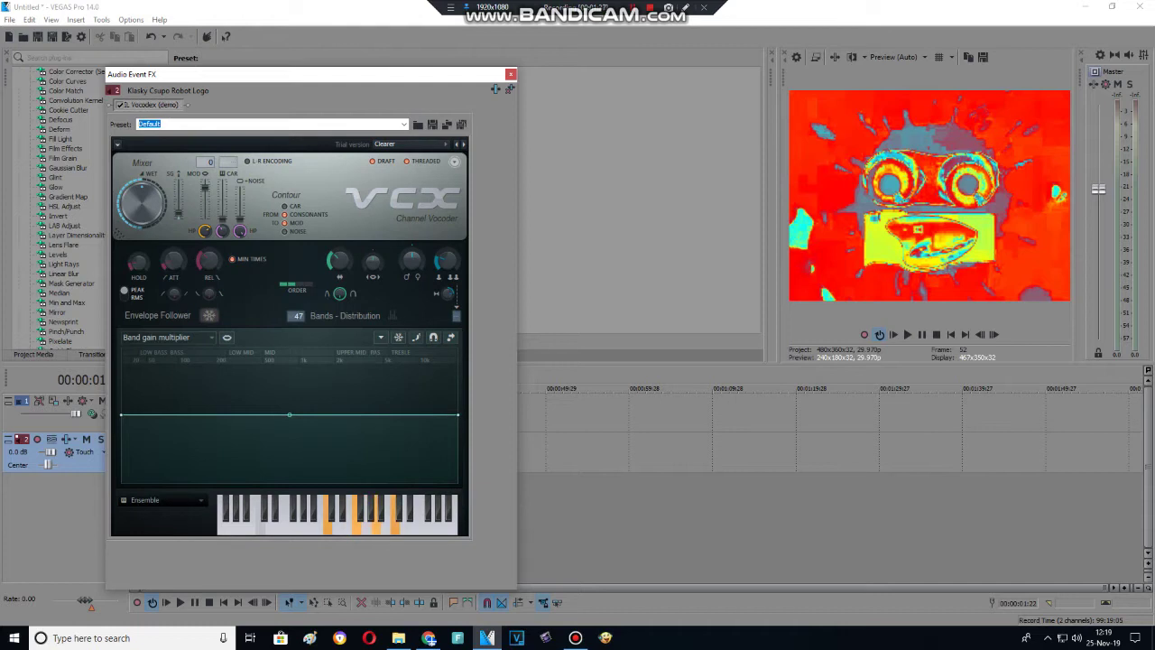
click(511, 74)
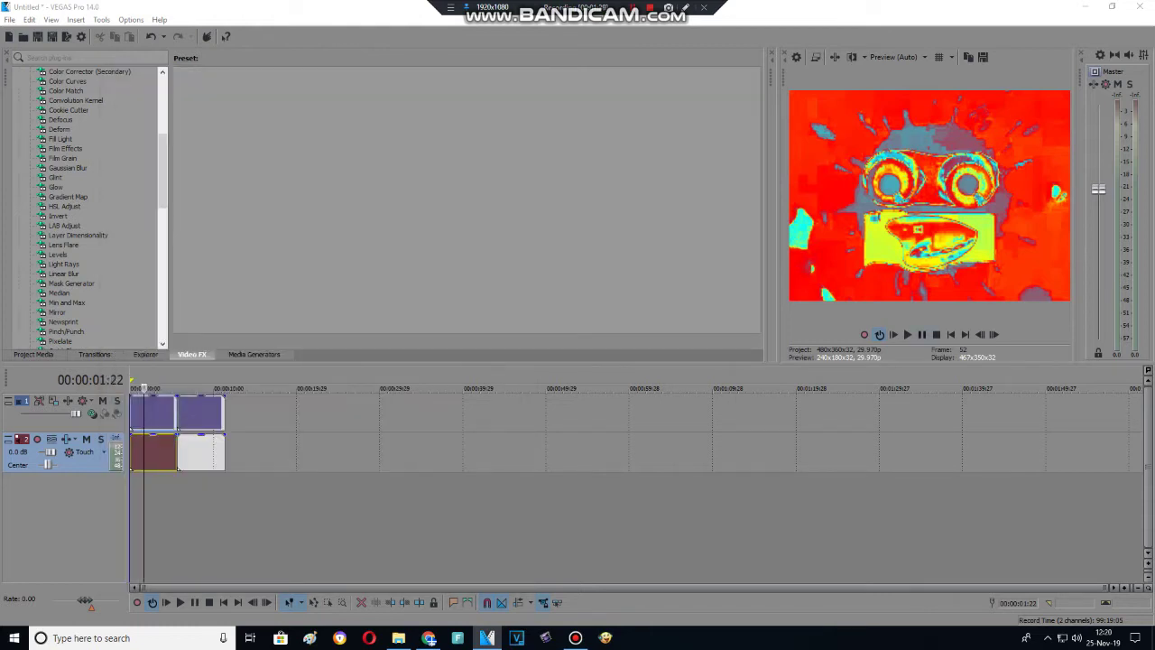
- Place the playhead at 00:00:07:07 in the second clip and display the Gradient Map presets
click(189, 519)
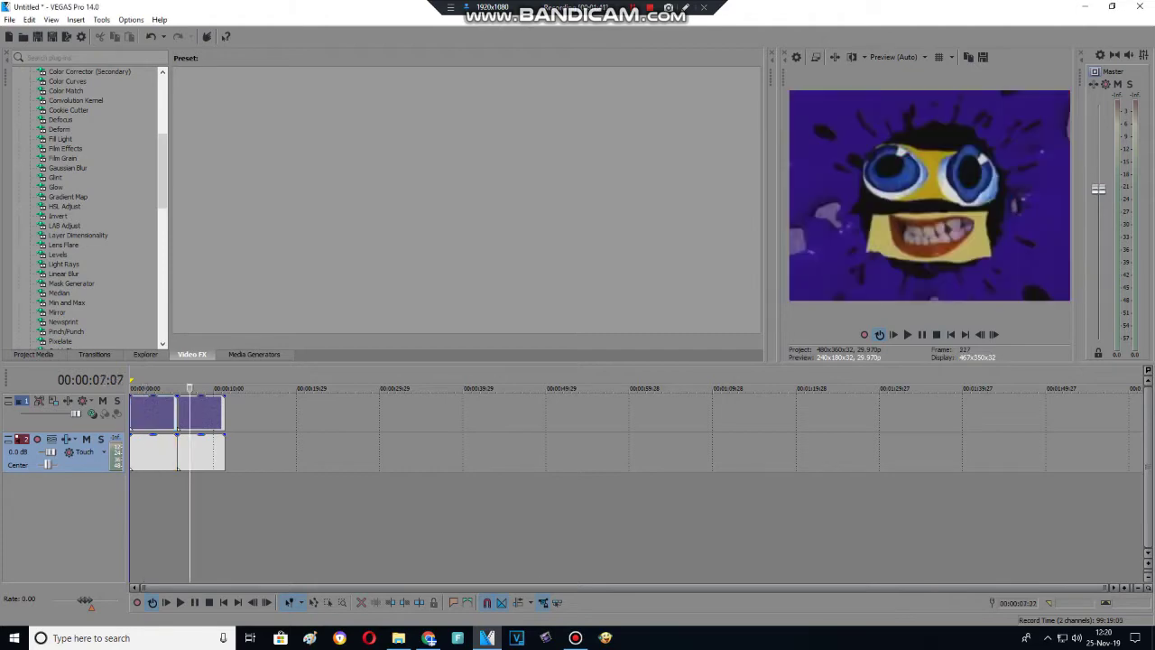
click(69, 196)
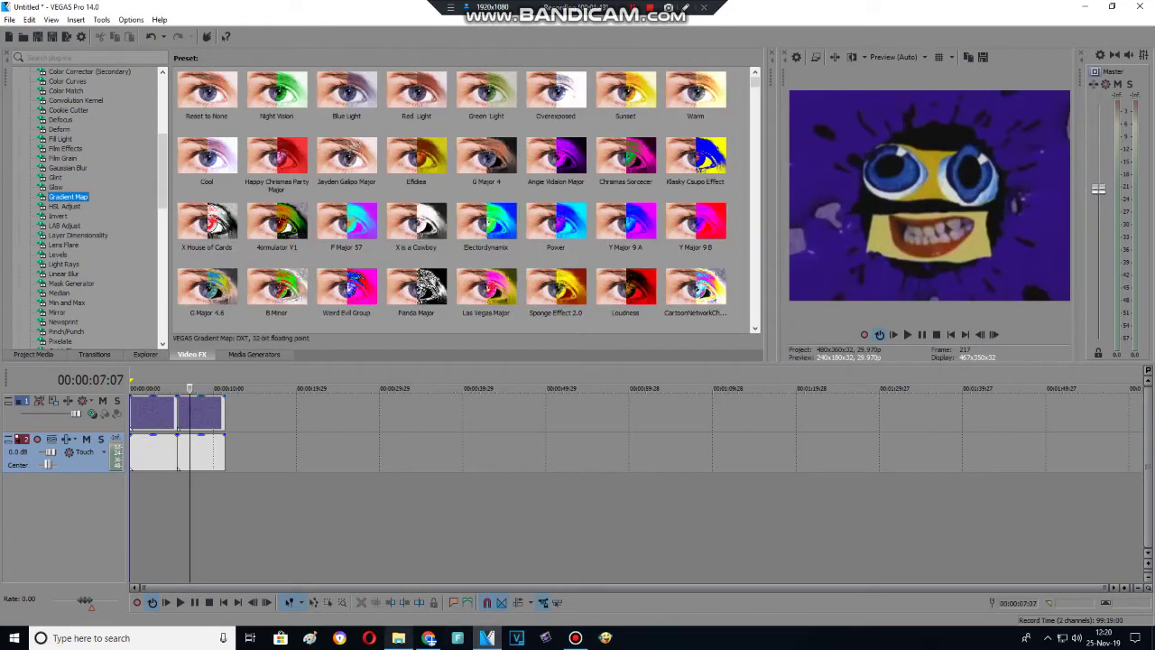
- Switch to Chrome and find the circle spot 0 colour values in the PowerCityEvening tutorial video
click(429, 638)
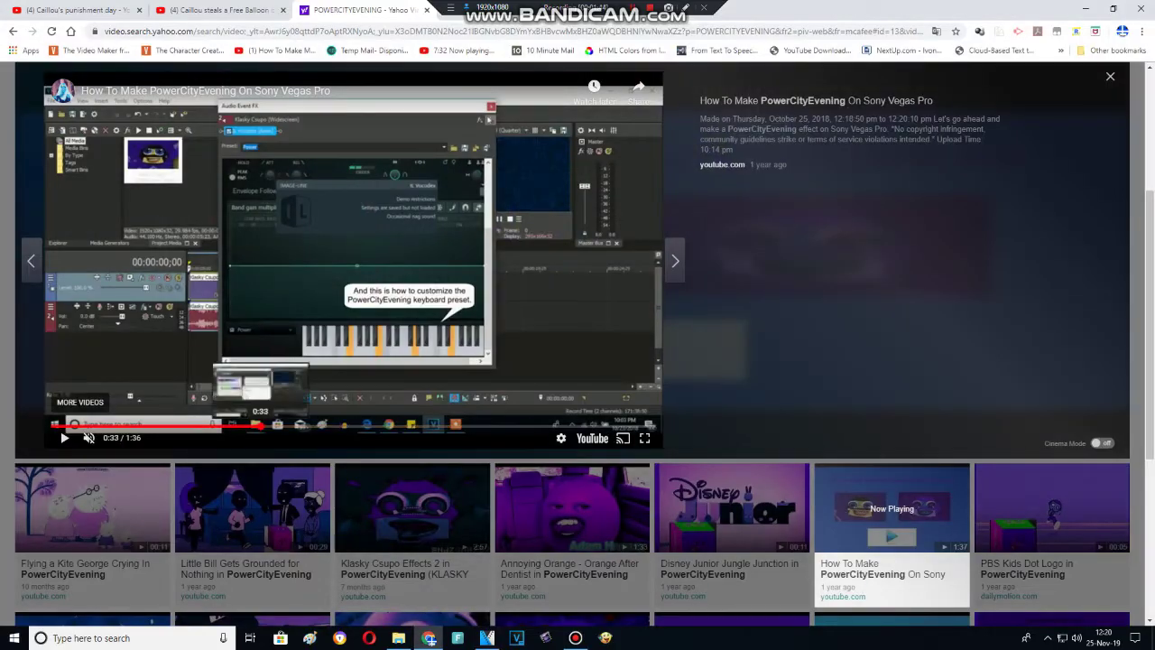
click(260, 424)
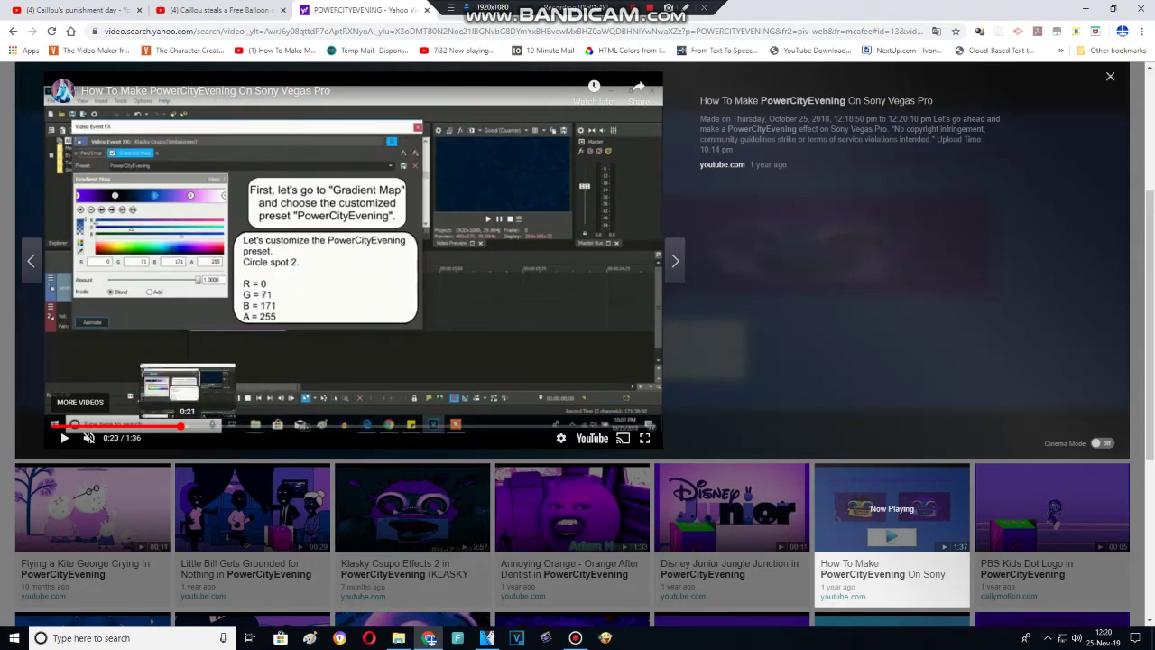
click(181, 425)
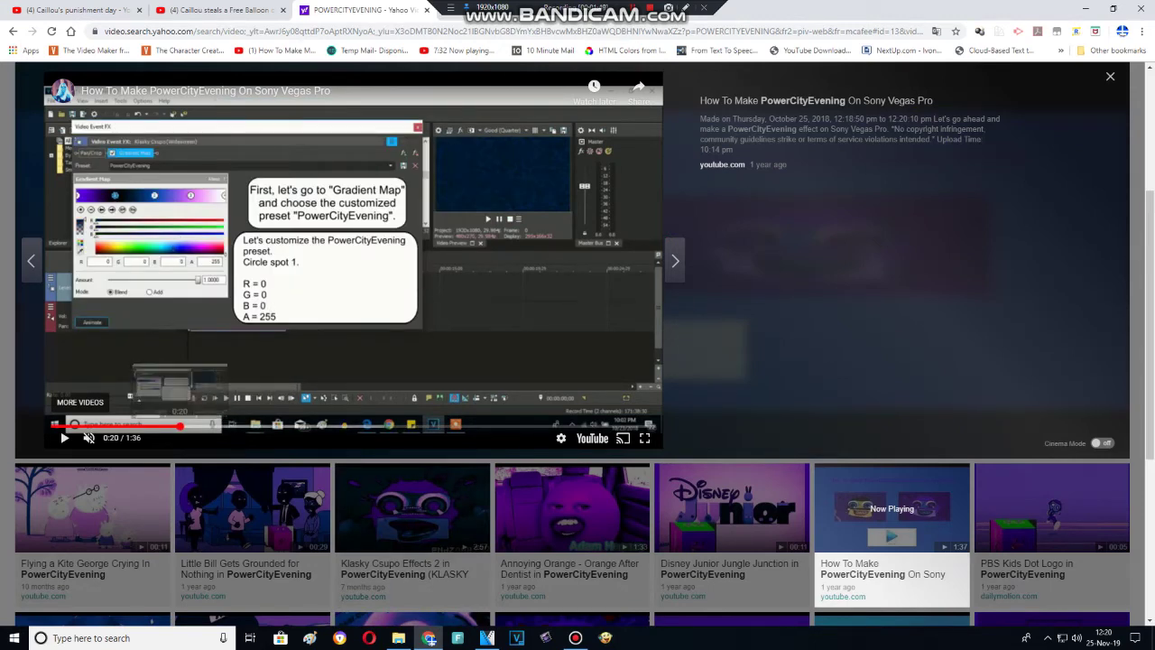
click(159, 425)
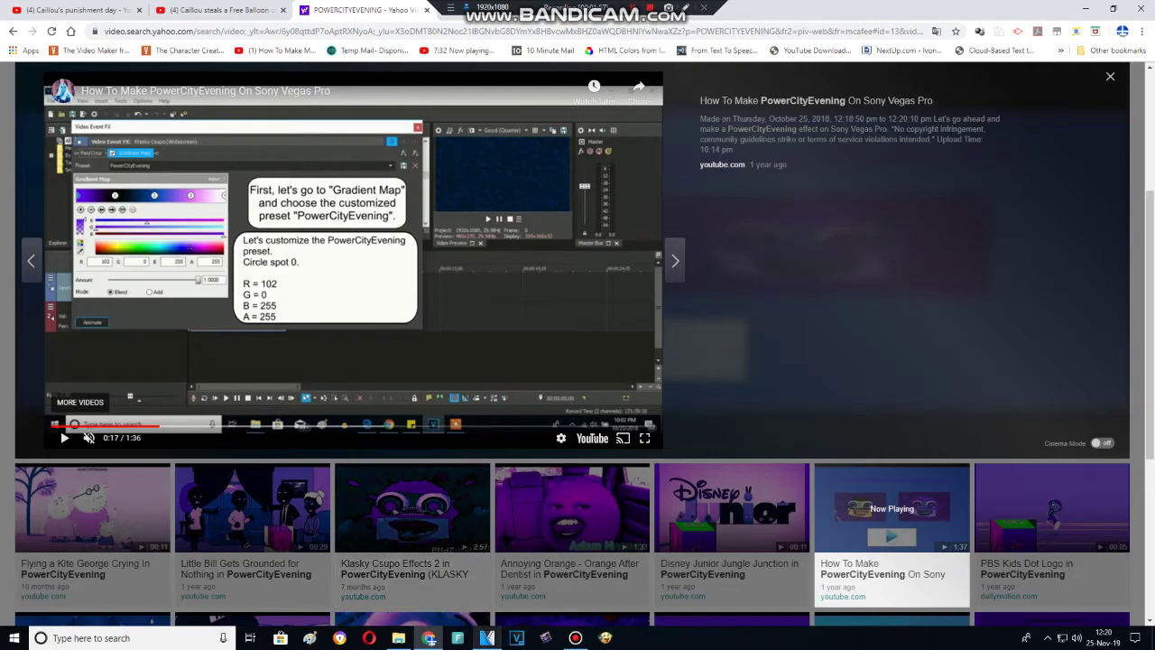
- Switch back to VEGAS Pro and apply the Clearer Gradient Map preset to the second video clip
click(488, 638)
scroll(487, 224, down, 3)
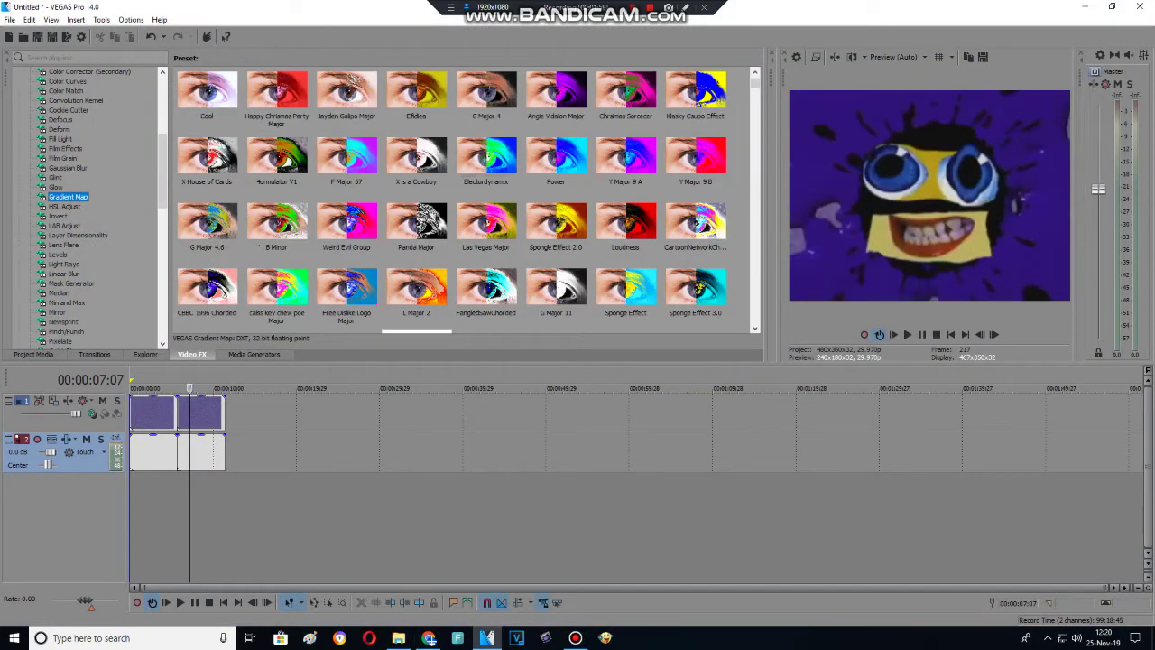
click(417, 227)
drag(417, 227, 200, 413)
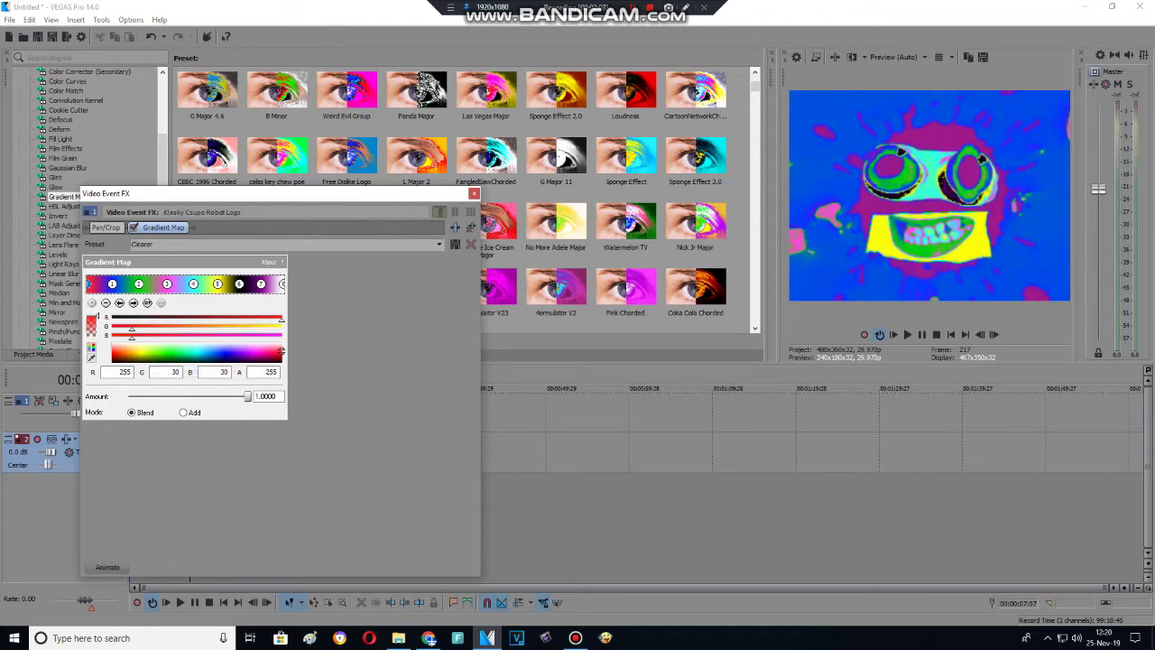
- Set the second clip's gradient stop 0 to R 102, G 0, B 255
drag(281, 350, 282, 360)
click(125, 371)
text(1102)
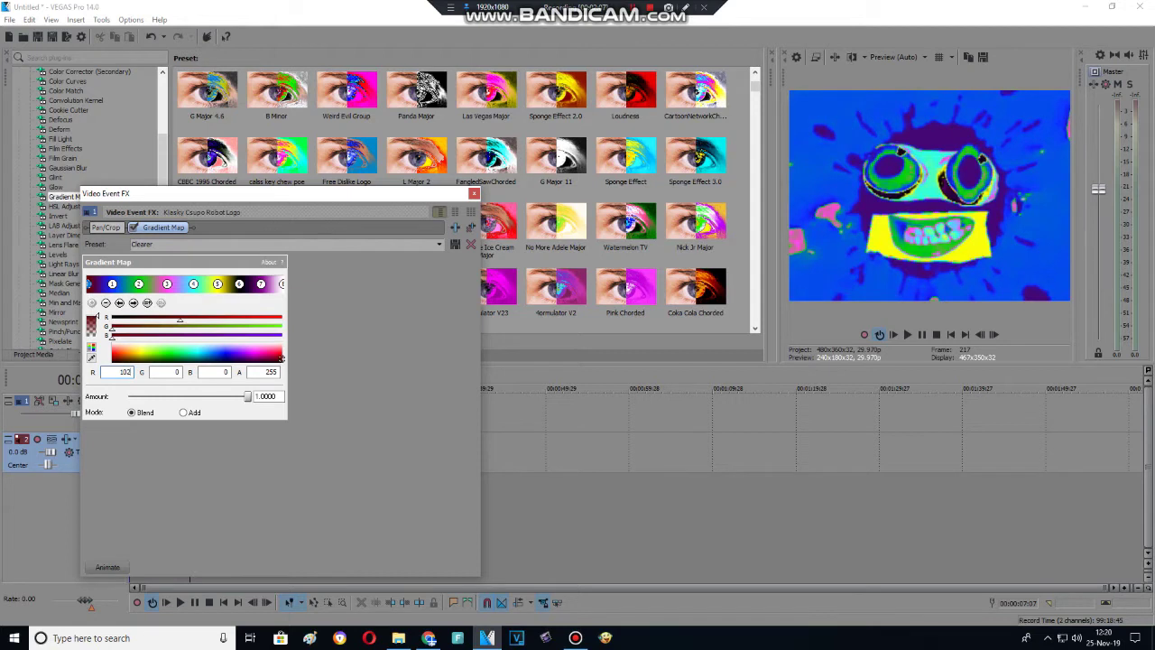
drag(112, 335, 281, 335)
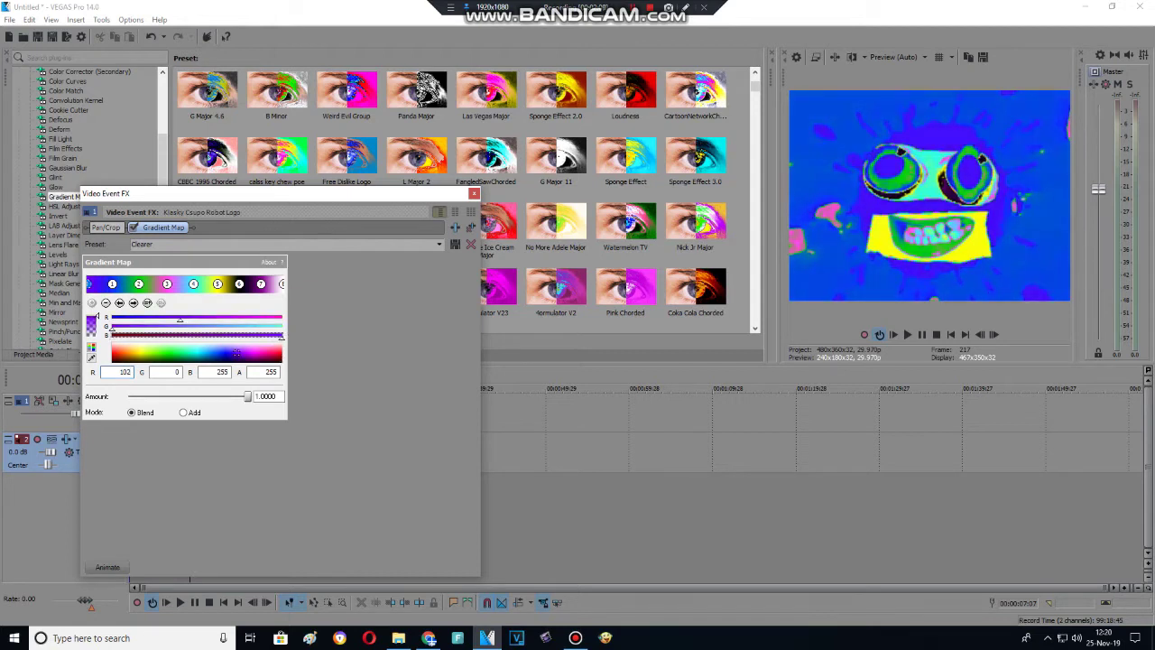
- Check circle spot 1 in the Chrome tutorial, then set gradient stop 1 to black (0, 0, 0) in VEGAS Pro
click(112, 283)
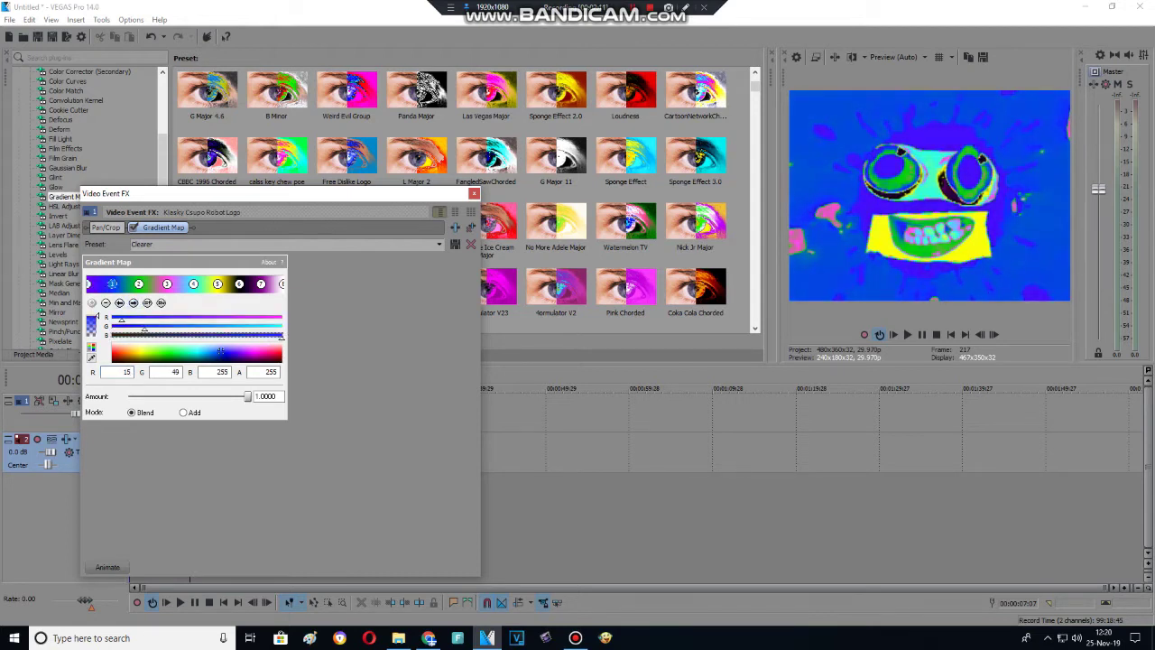
click(429, 638)
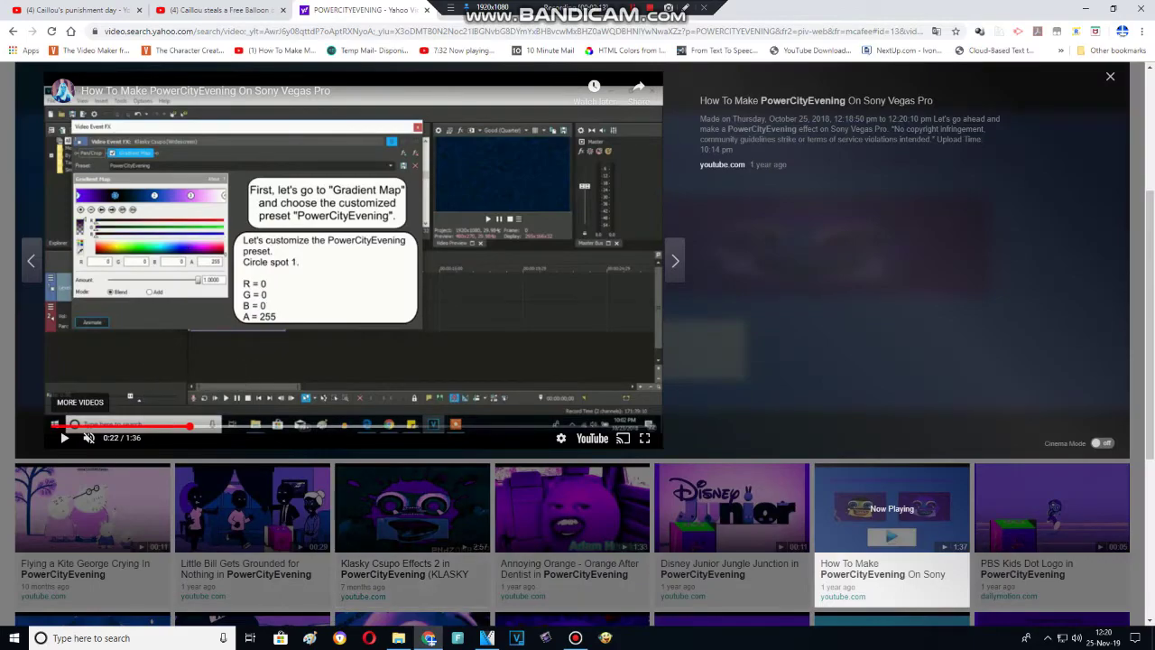
click(488, 638)
click(283, 359)
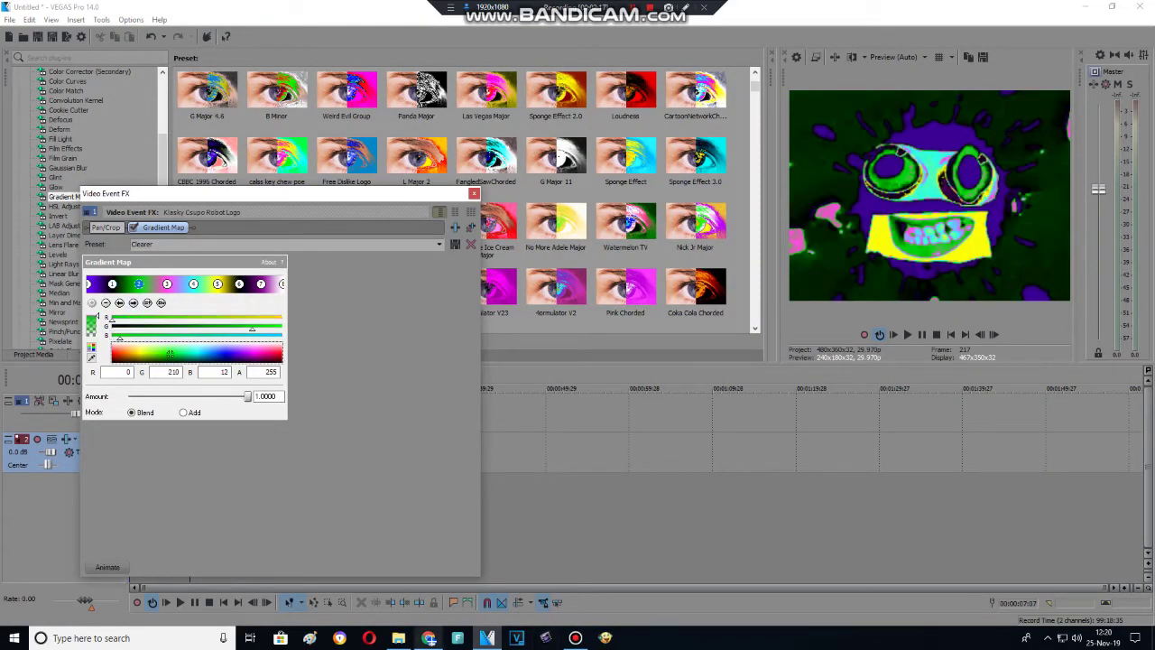
- Check circle spot 2 in the Chrome tutorial, then set gradient stop 2 to R 0, G 71, B 171 in VEGAS Pro
click(430, 638)
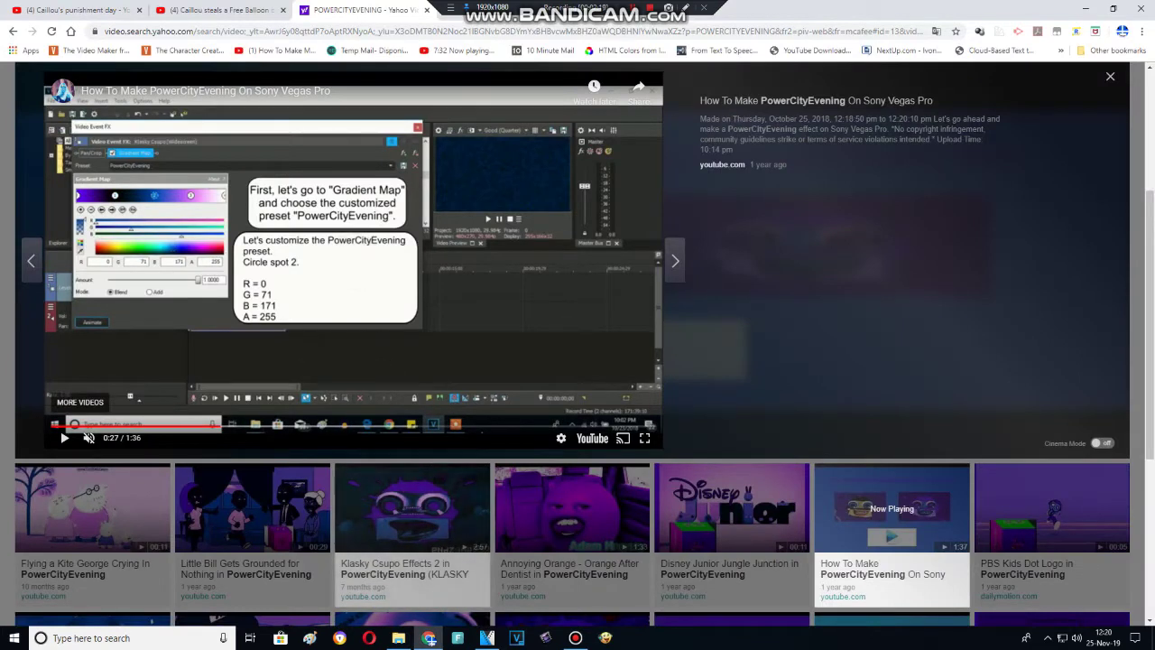
click(487, 638)
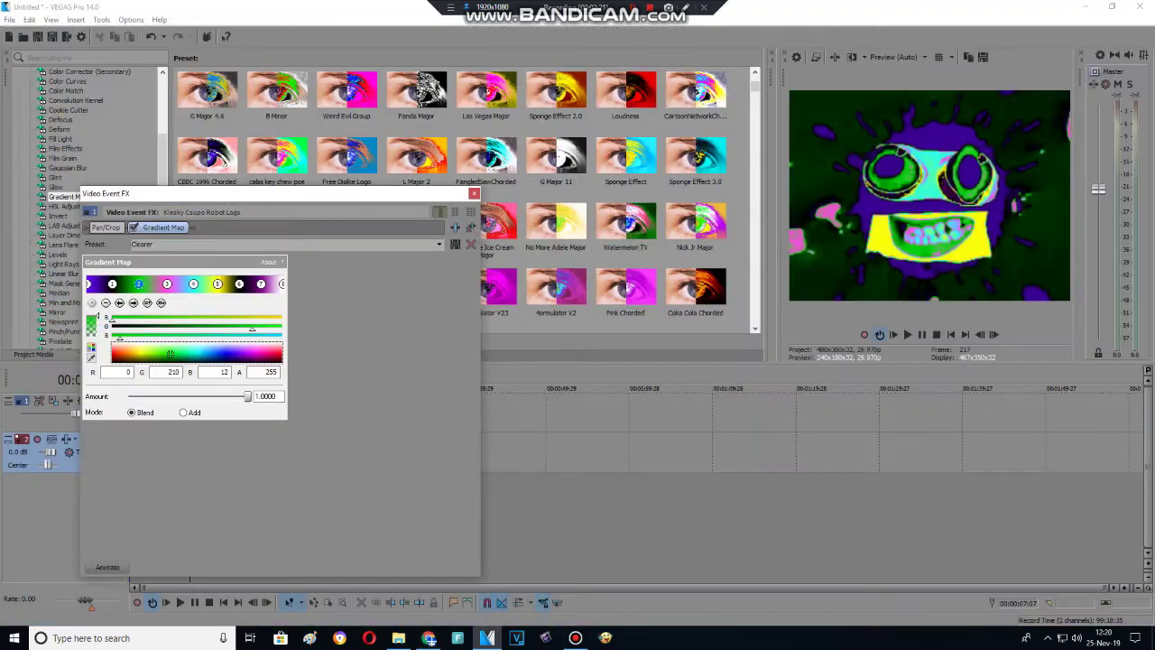
drag(170, 353, 169, 369)
double_click(169, 372)
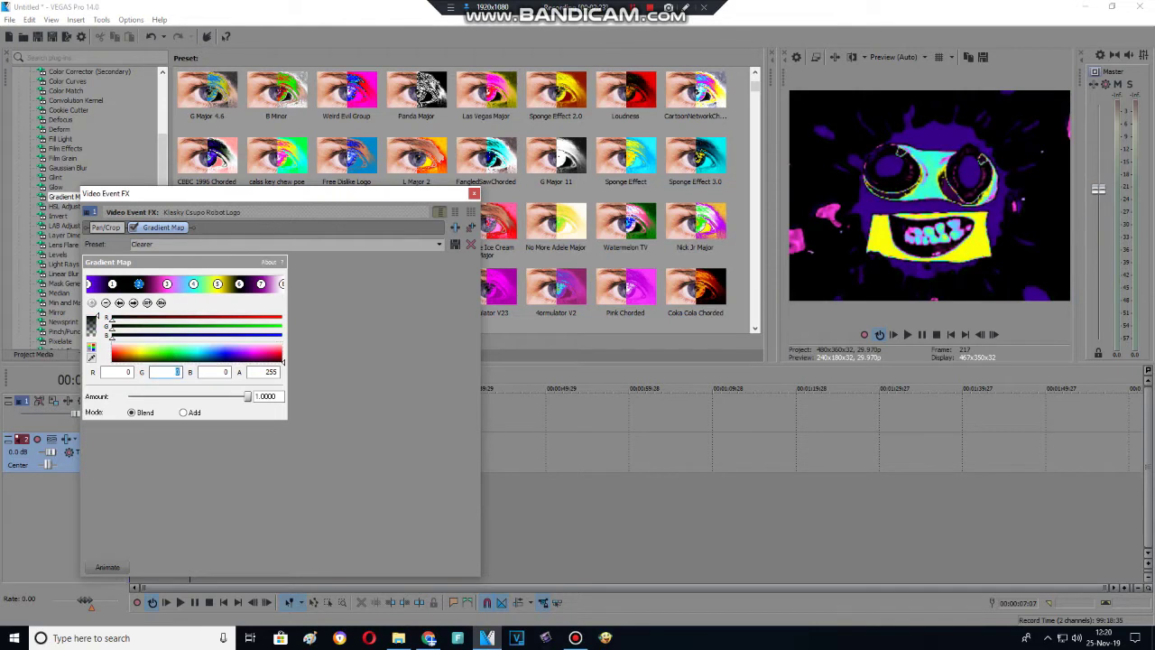
text(71)
click(226, 372)
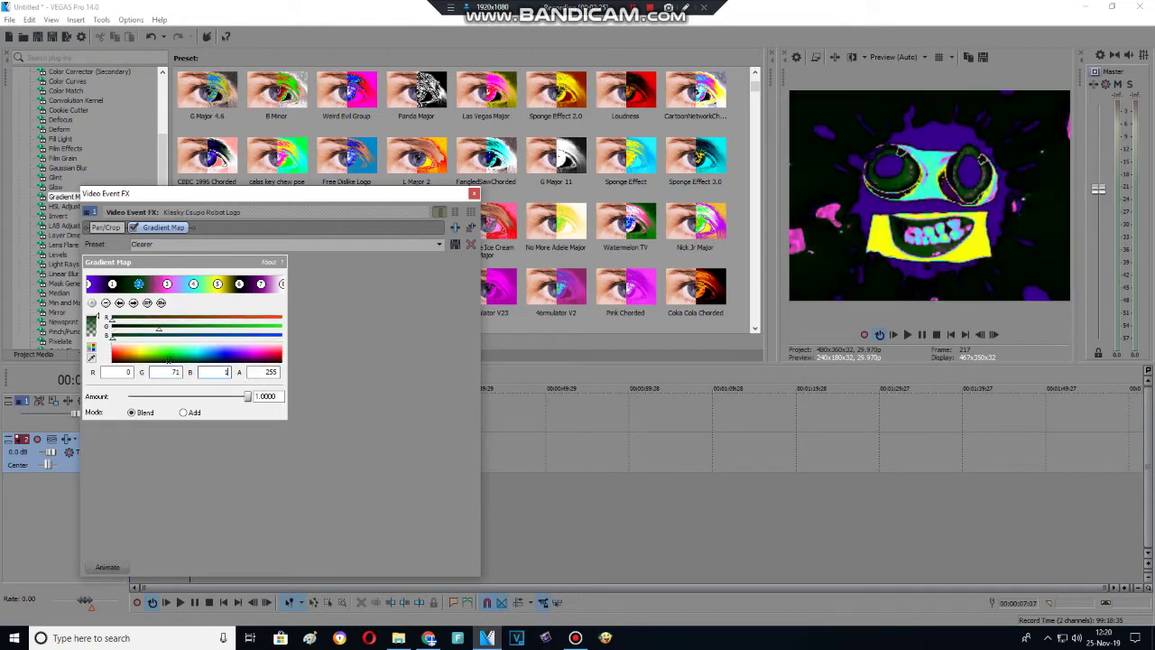
text(171)
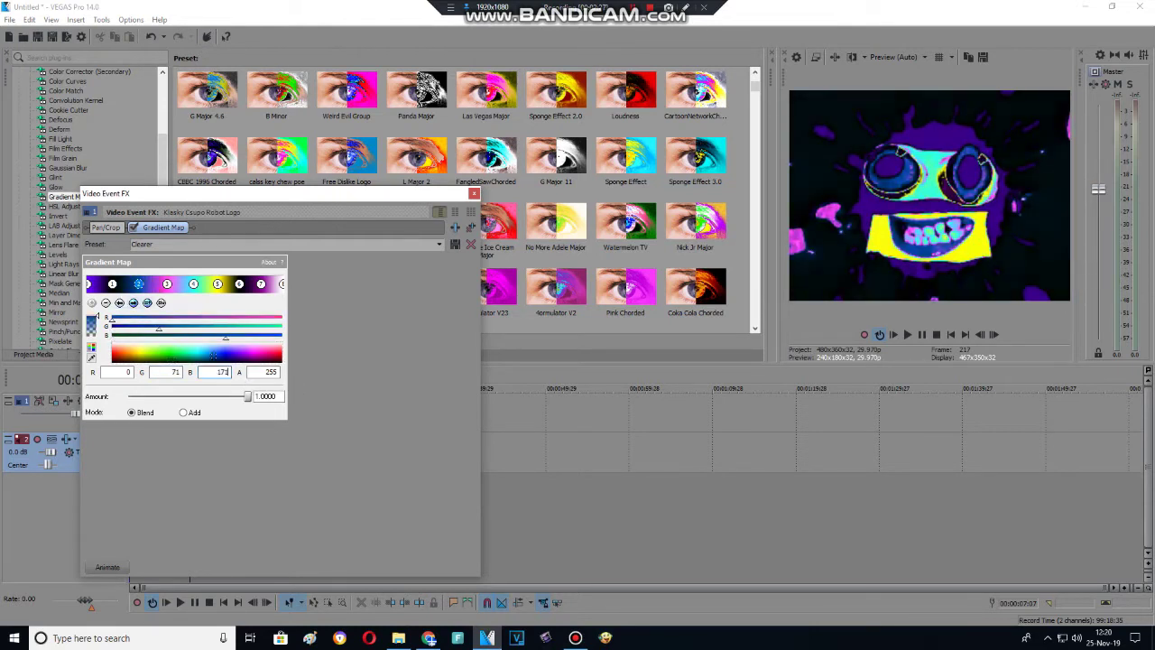
- Select gradient stop 3, then switch to Chrome and advance the tutorial to the circle spot 3 colour values
click(134, 302)
click(428, 638)
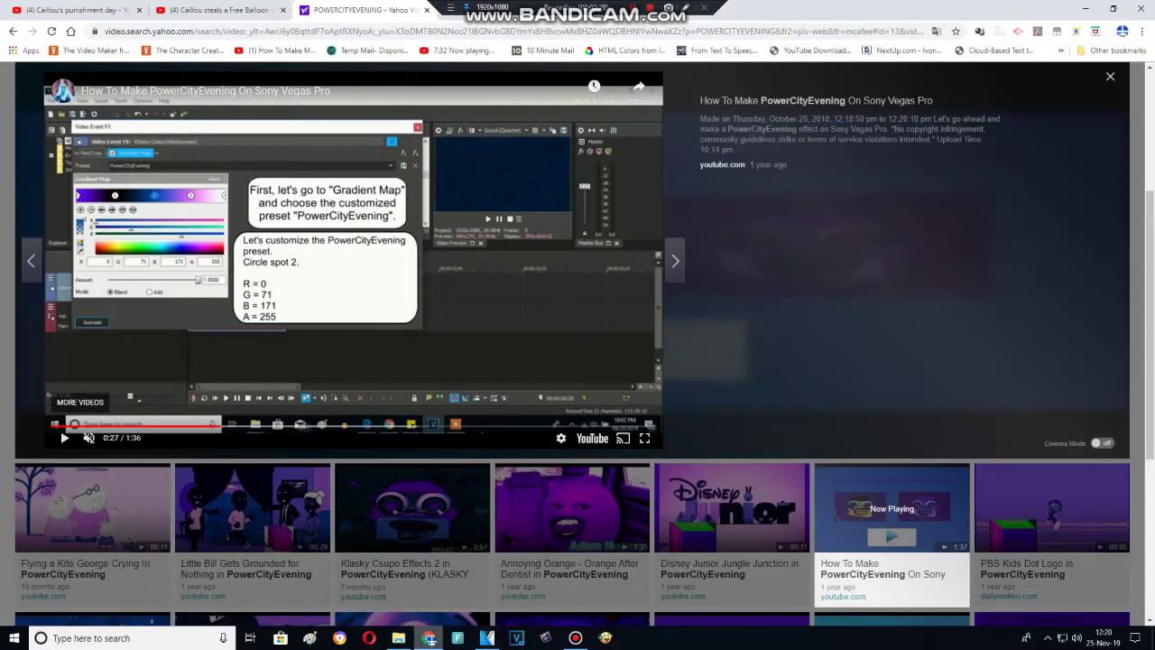
key(Right)
key(Right)
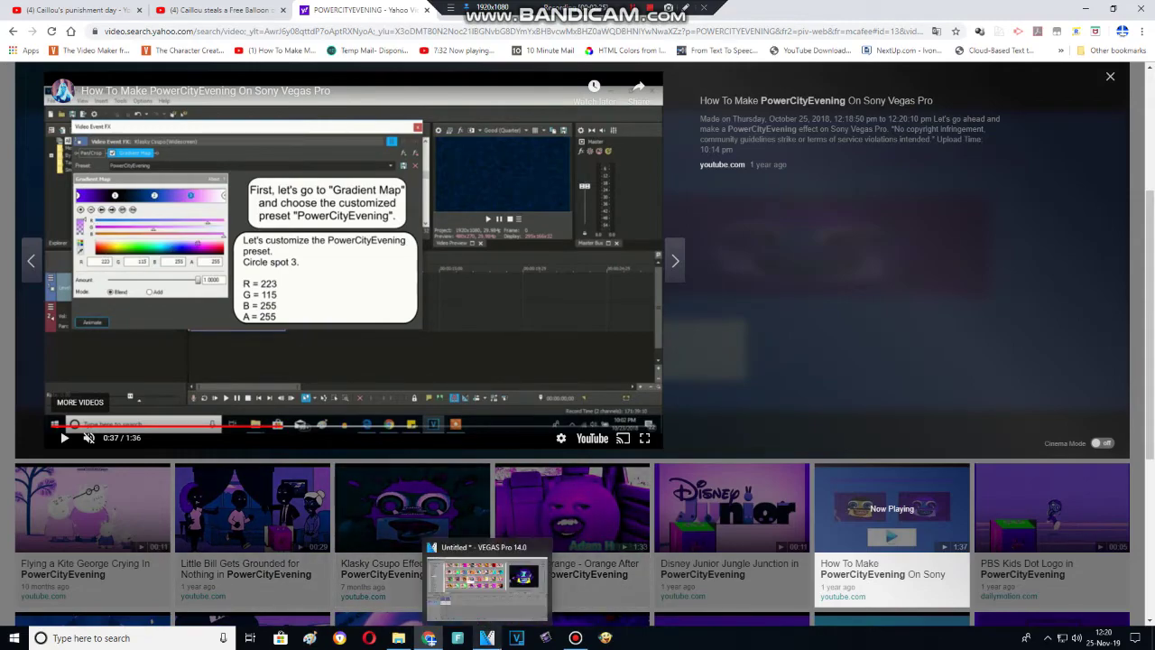
- Switch back to VEGAS Pro and set gradient stop 3 to R 223, G 115, B 255, rechecking the tutorial values in Chrome
click(487, 637)
double_click(124, 372)
text(223)
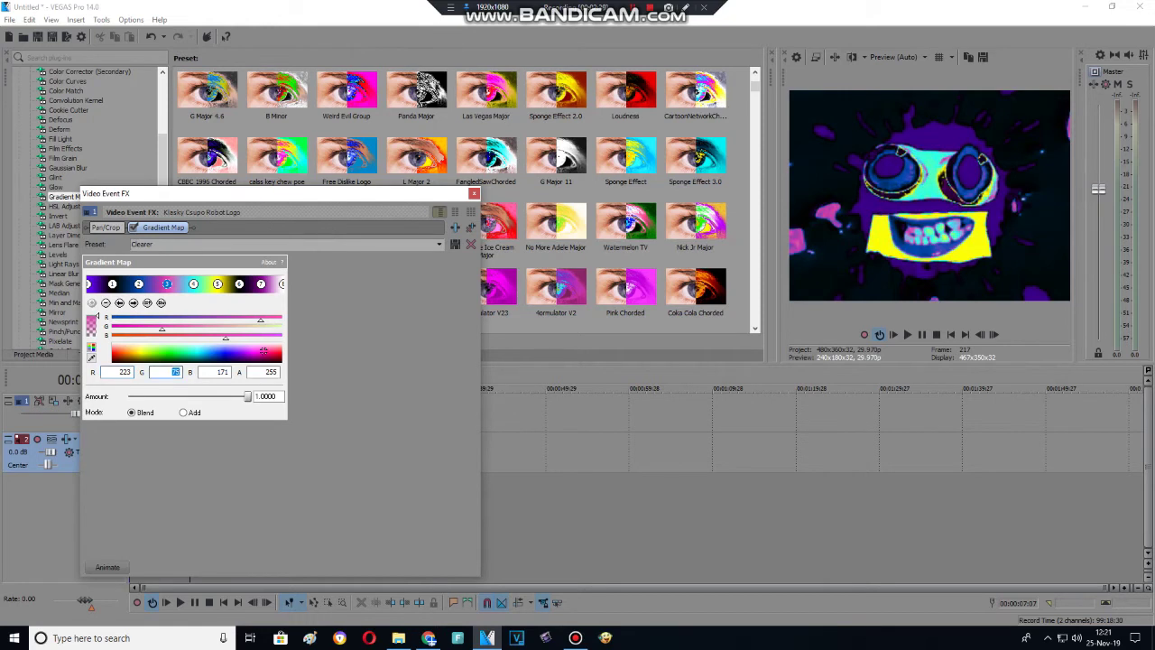
text(15)
drag(226, 337, 283, 338)
click(428, 637)
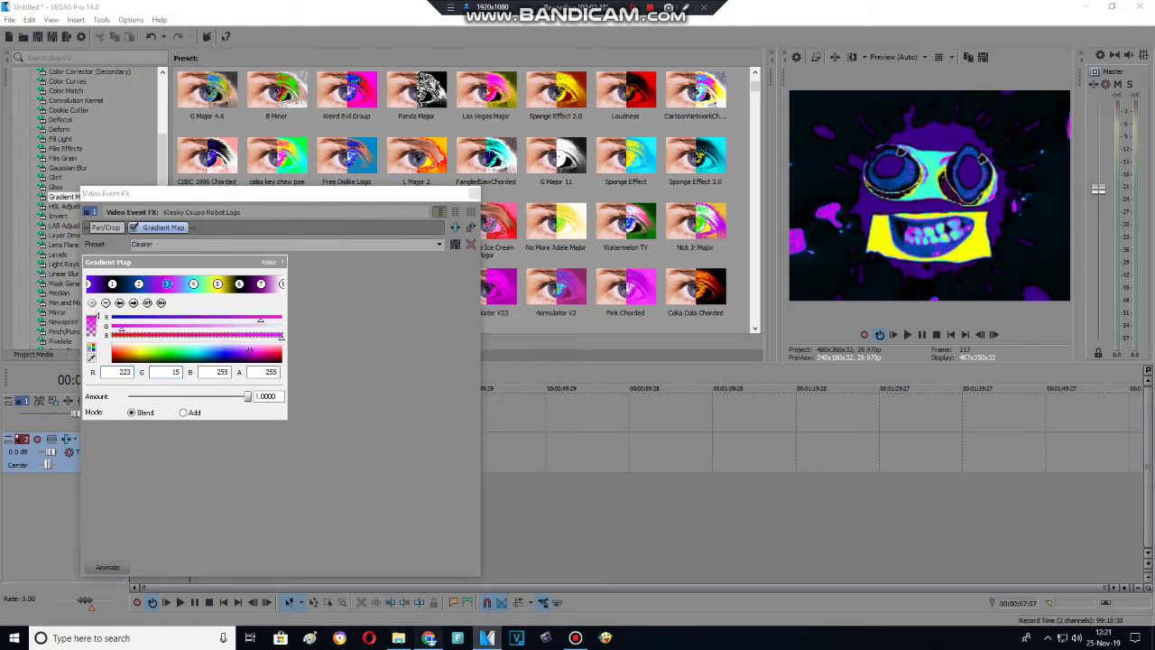
click(488, 638)
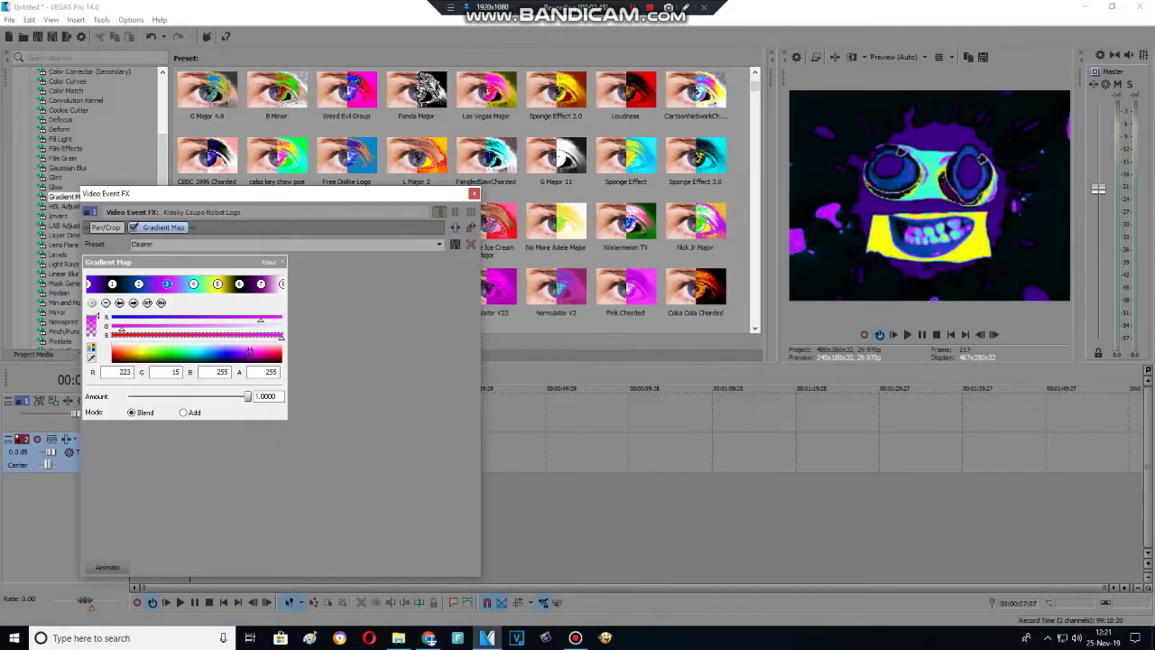
click(173, 372)
text(1)
- Set gradient stop 4 to white (255, 255, 255) and gradient stop 5 to a purple with R 102, G 0
click(132, 304)
drag(262, 350, 285, 342)
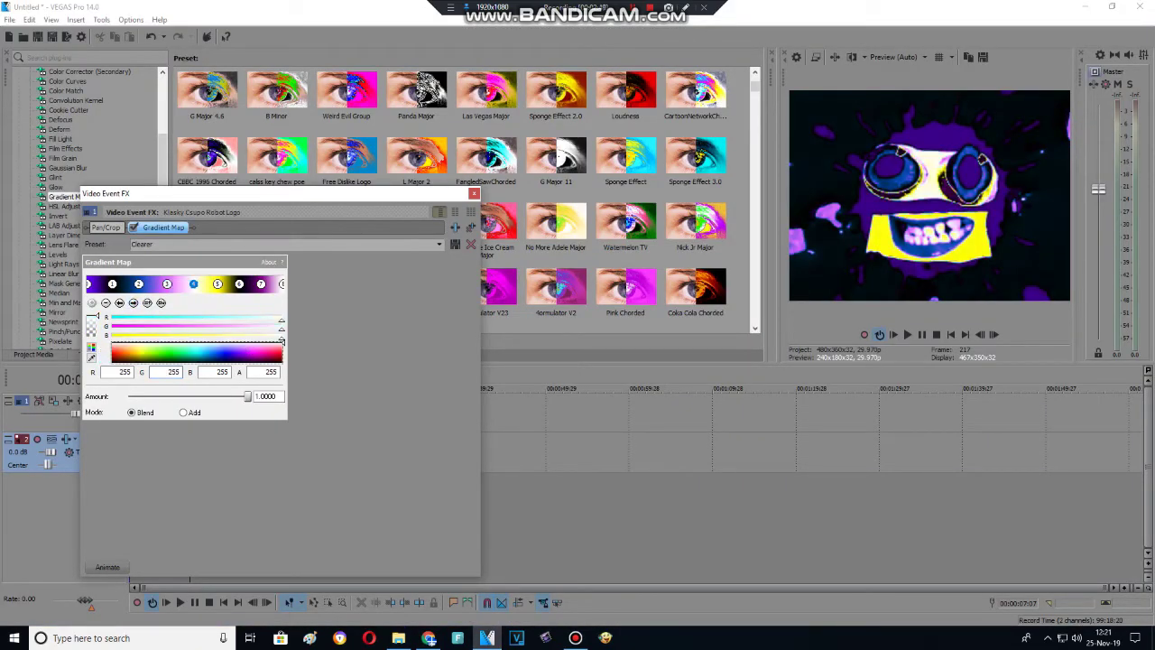
click(134, 303)
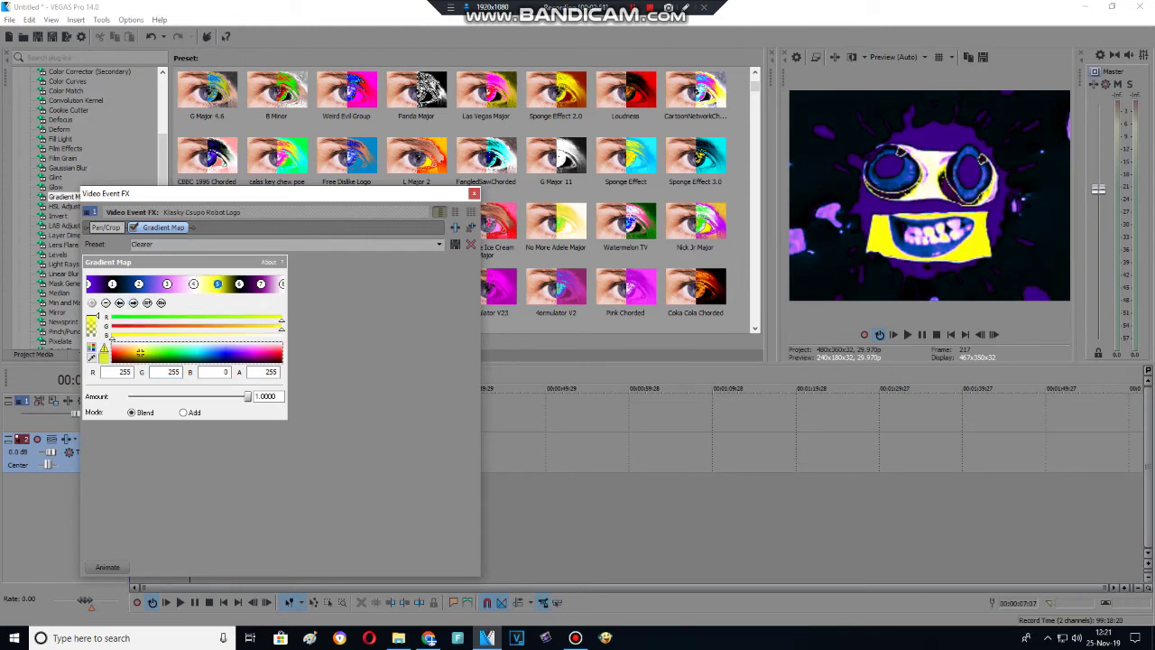
double_click(123, 371)
drag(140, 352, 157, 352)
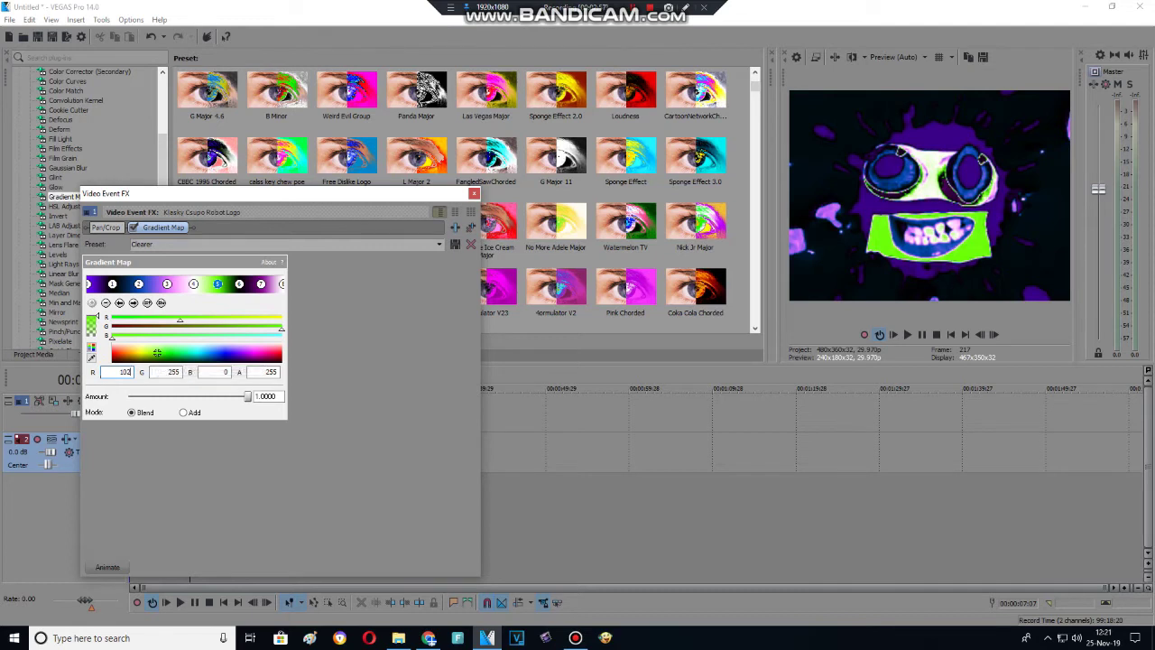
click(282, 357)
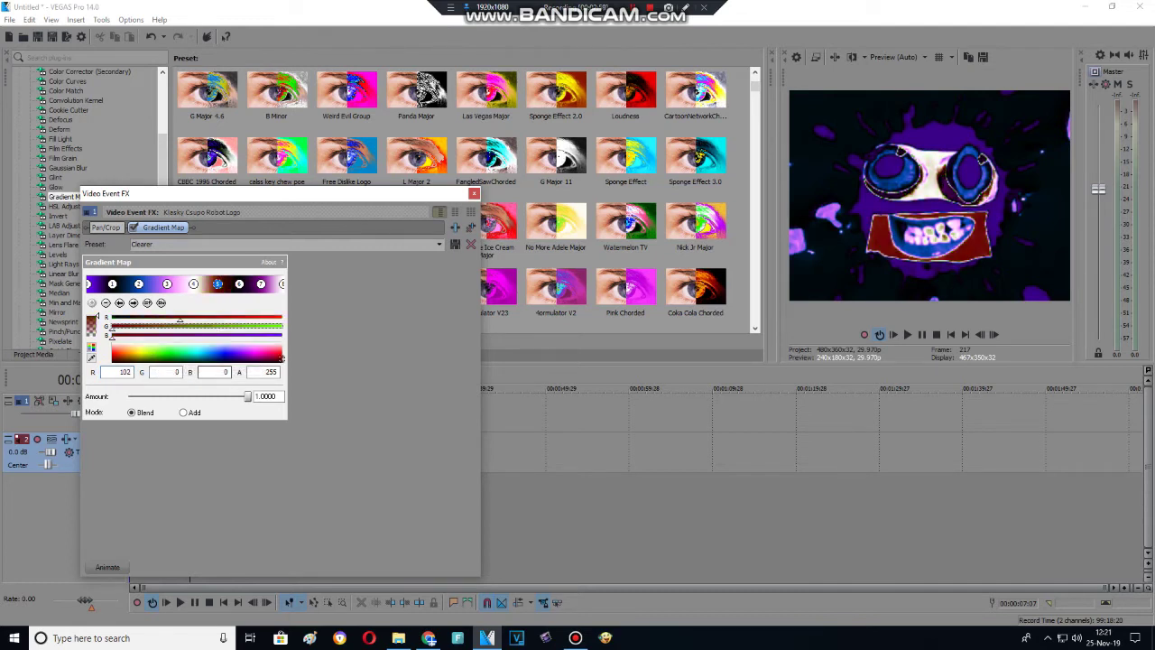
click(236, 353)
- Set gradient stop 6 to black and gradient stop 7 to a dark blue using G 71 and B 171
click(133, 303)
click(133, 303)
drag(151, 354, 155, 364)
double_click(169, 371)
text(71)
key(Tab)
text(171)
key(Return)
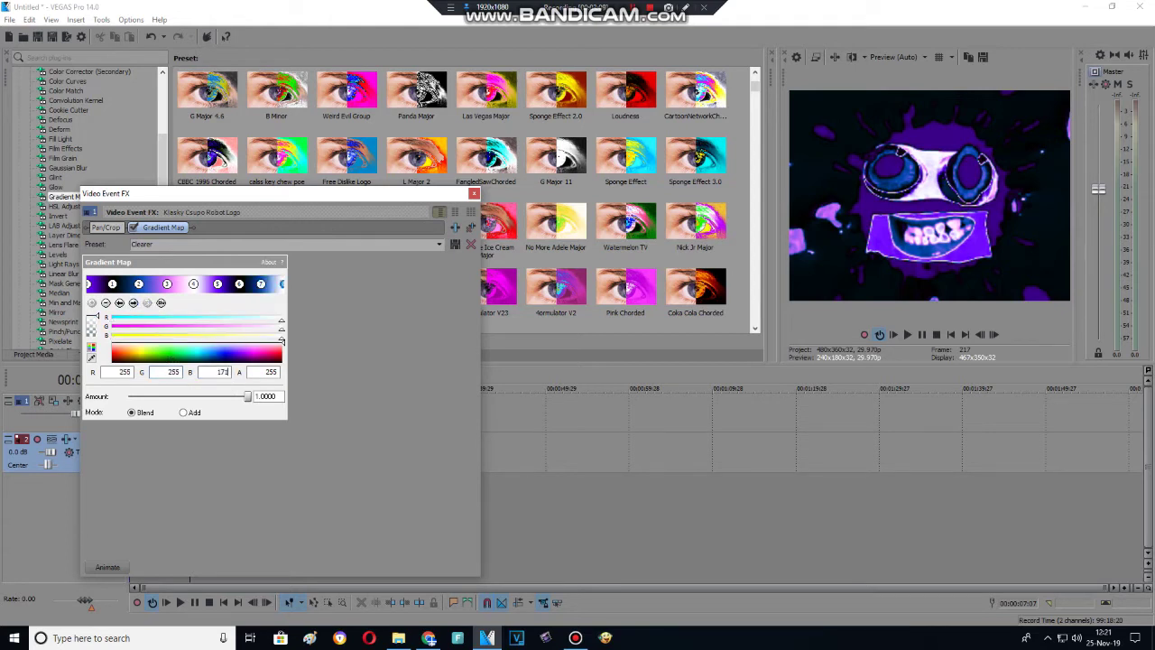
- Recheck circle spot 3 in the Chrome tutorial, then set the last gradient stop to R 223, G 115, B 255 in VEGAS Pro
click(429, 638)
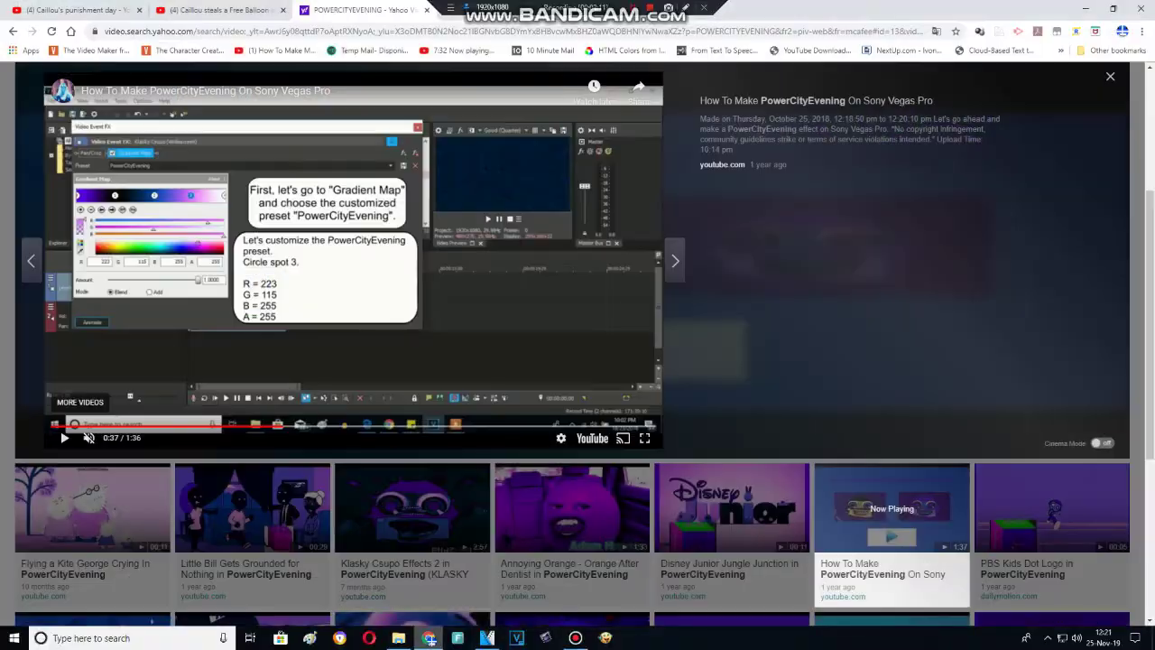
click(487, 638)
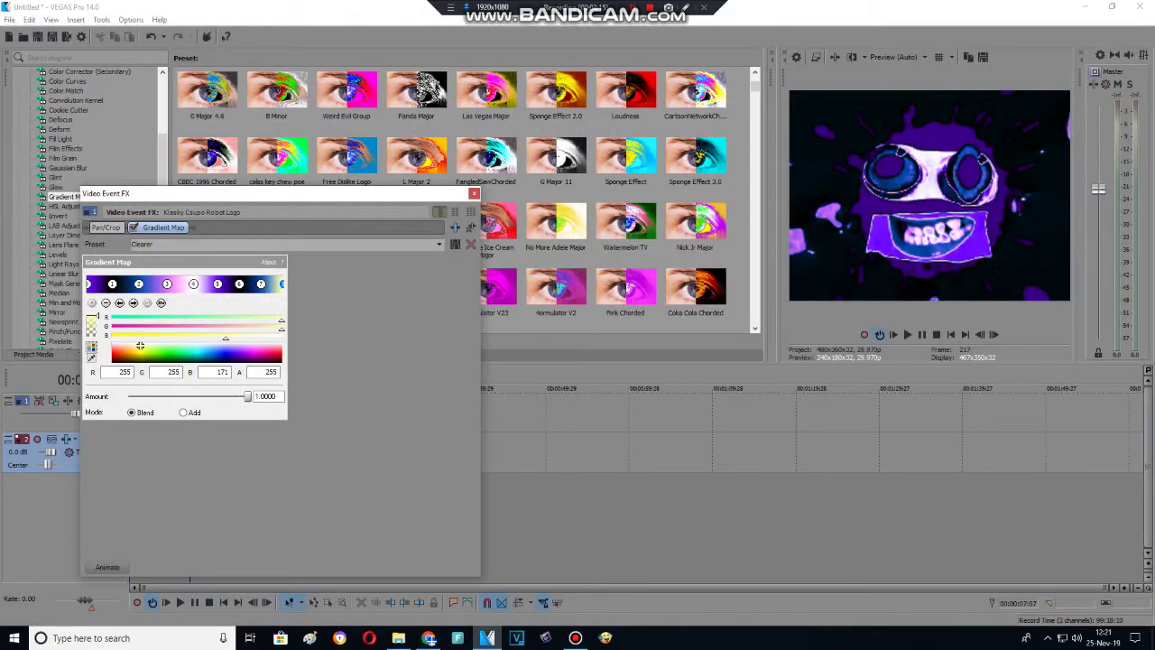
click(428, 638)
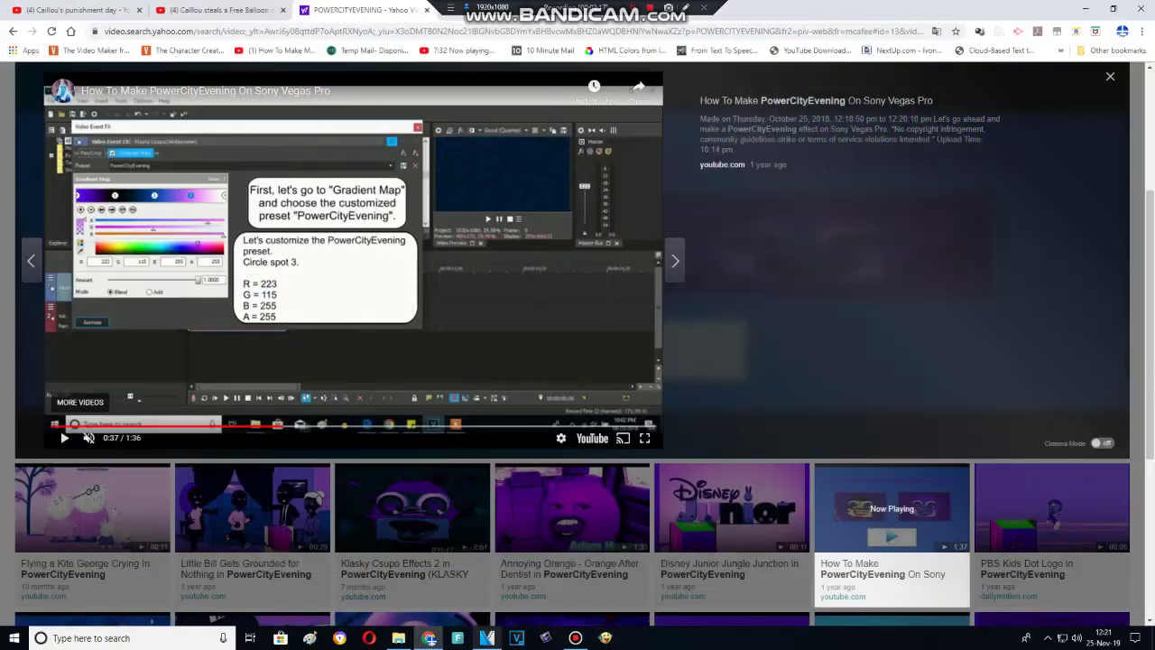
mouse_move(487, 638)
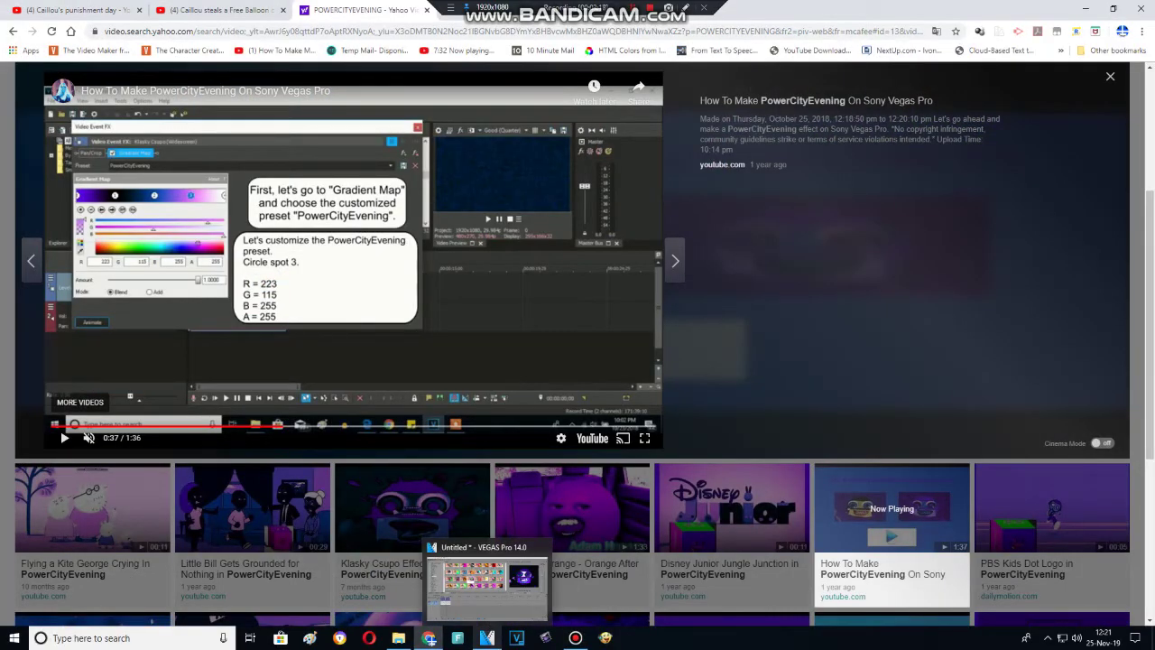
click(487, 638)
text(213)
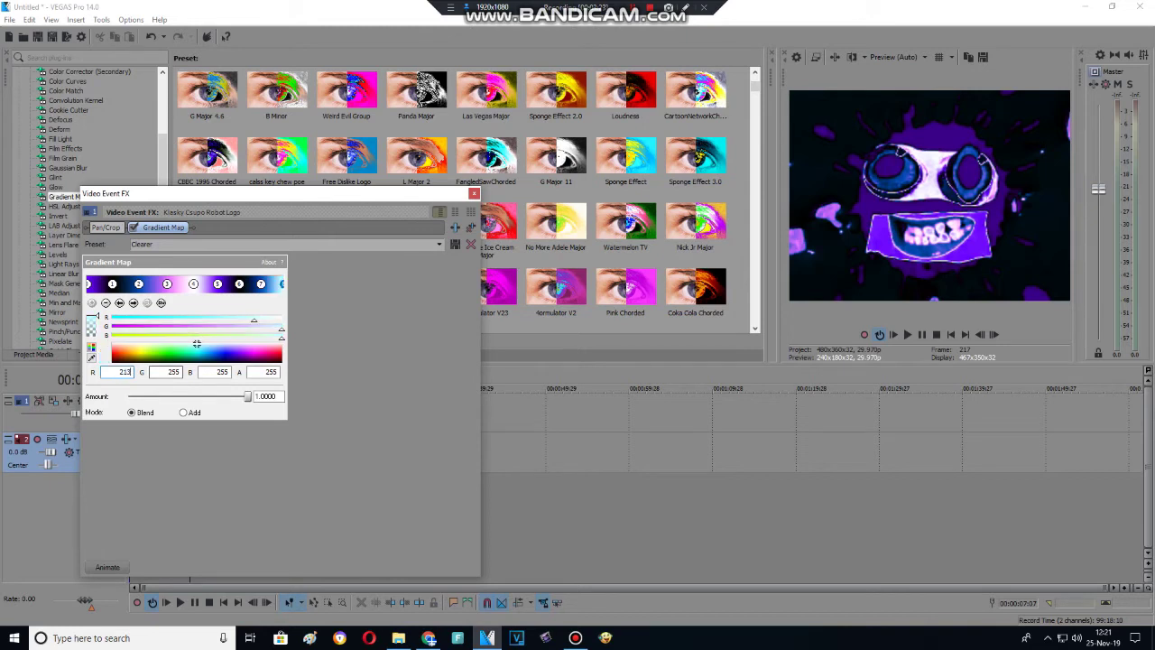
key(BackSpace)
text(2)
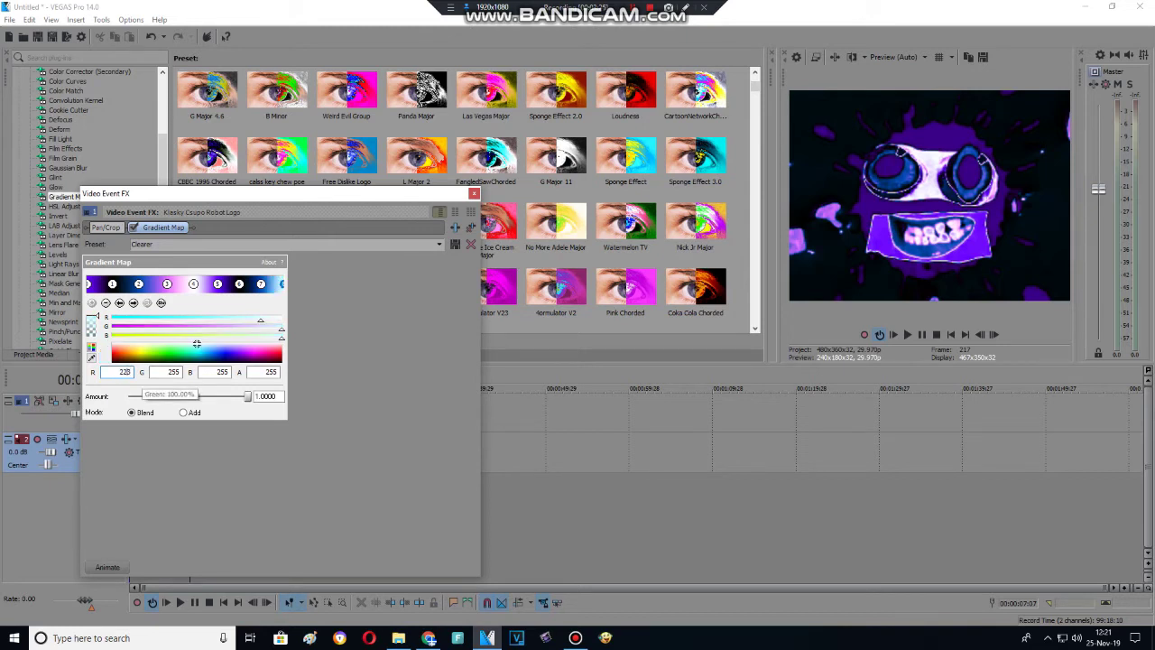
double_click(175, 372)
text(115)
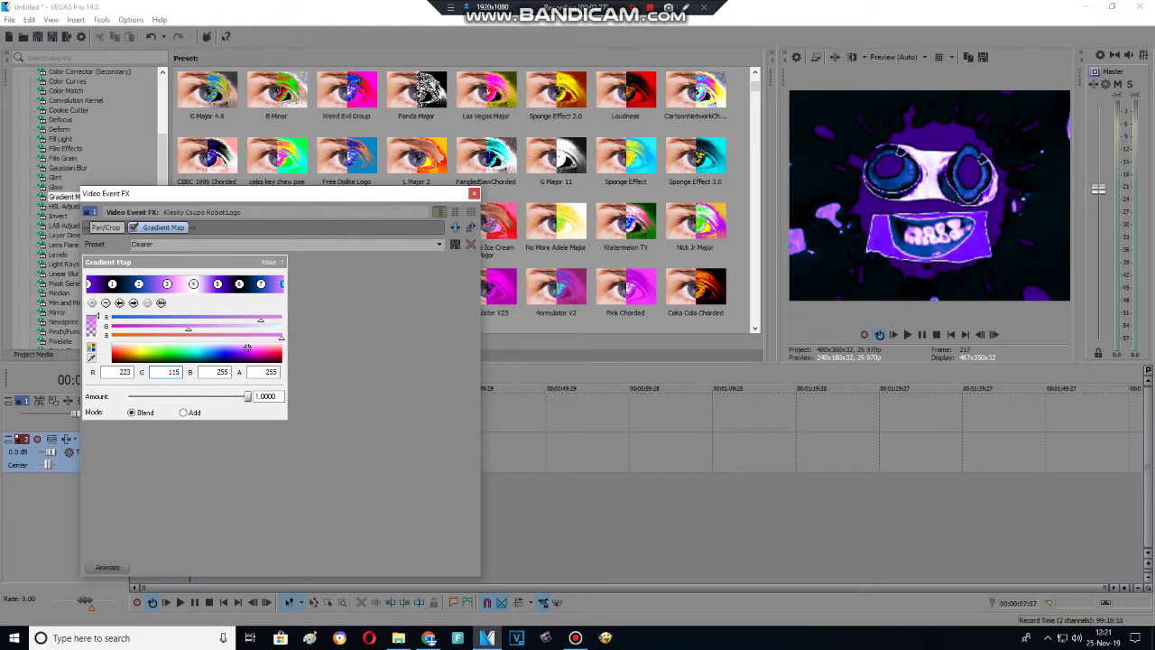
- Save the gradient as a preset named ClearerCityEvening and close the video effect settings
click(159, 245)
click(159, 245)
click(474, 193)
- Find Gradient Map in the video effects list and look through the saved presets at the end of its collection
drag(162, 159, 163, 82)
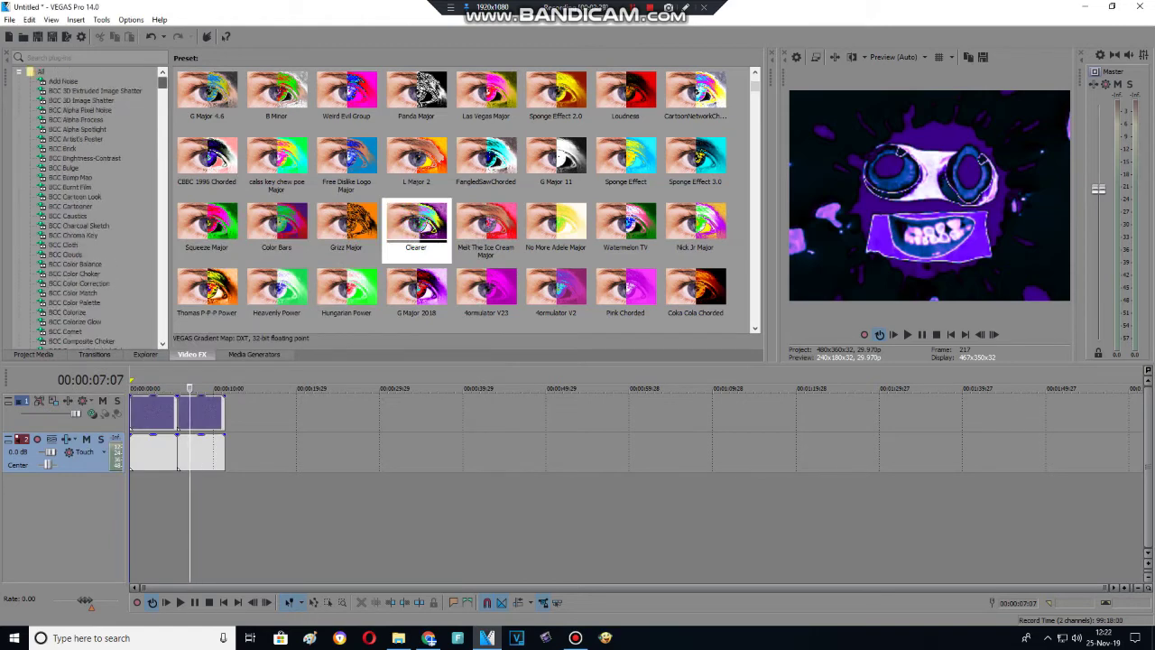
click(19, 71)
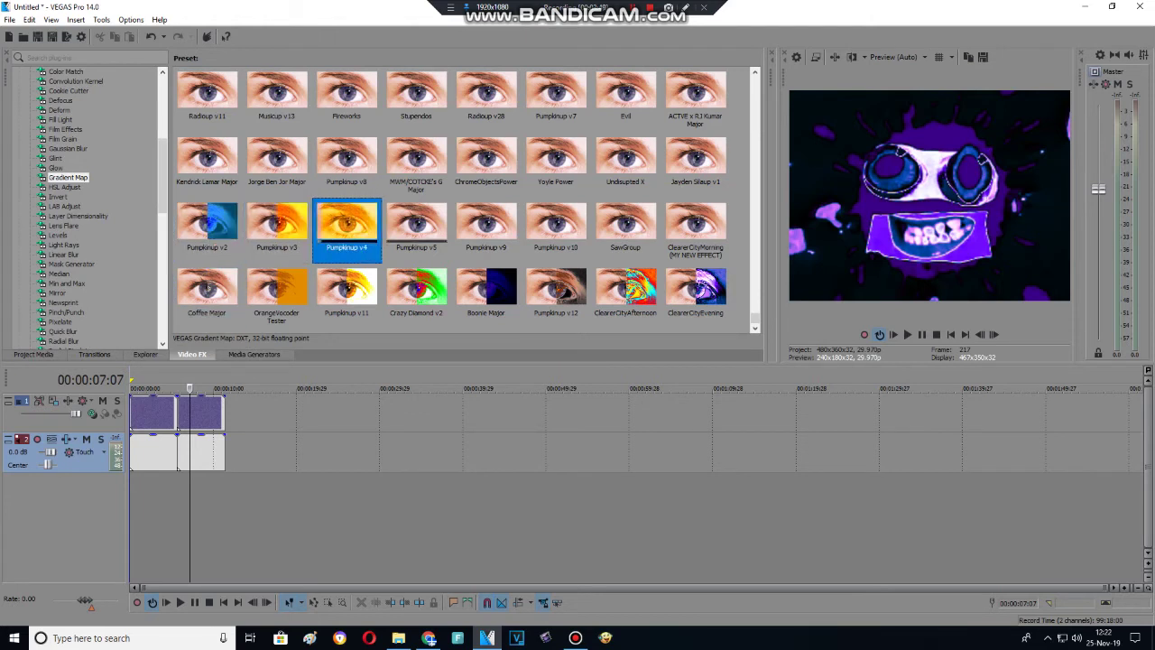
key(Up)
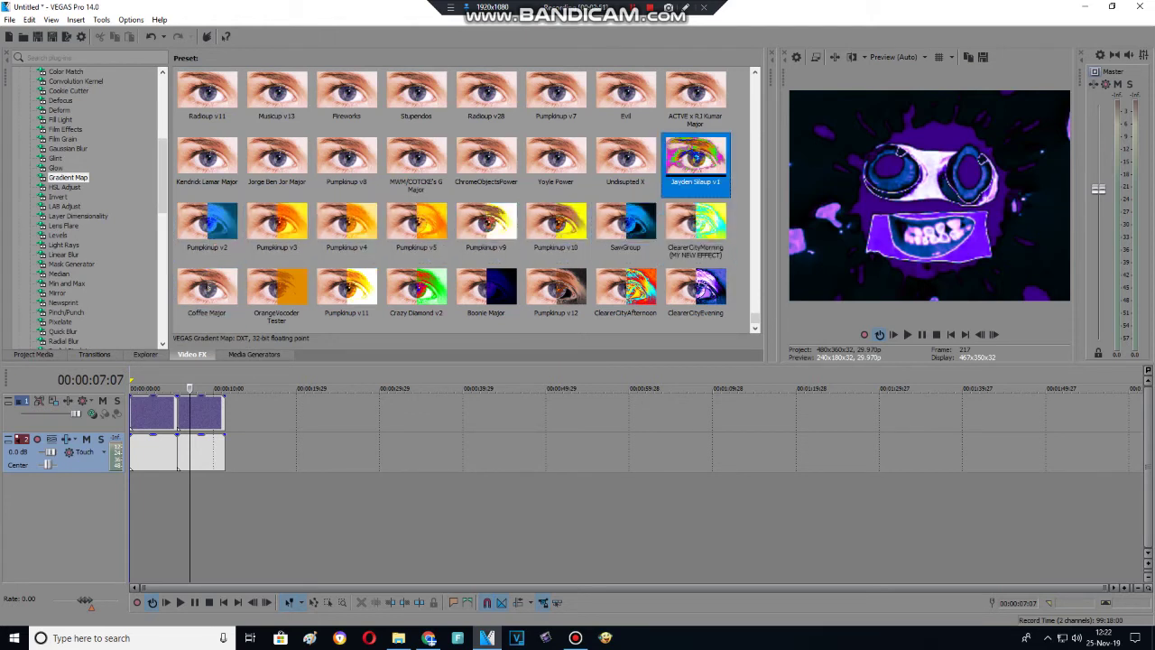
key(Left)
key(Left)
key(Left)
key(Left)
key(Left)
key(Left)
key(Left)
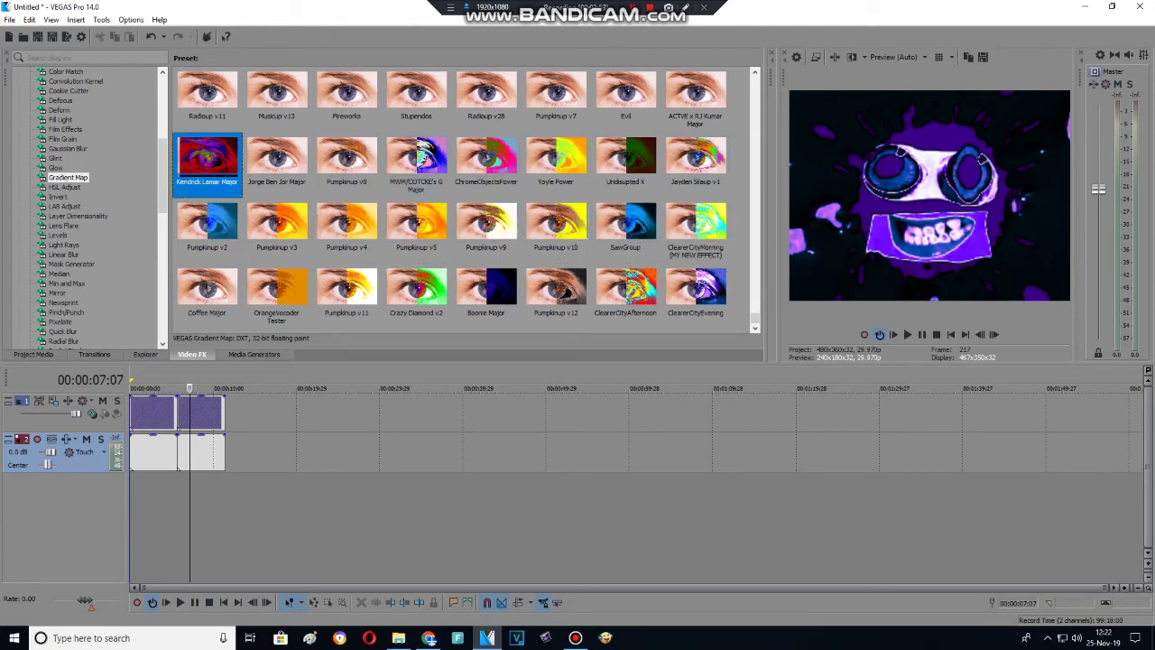
key(Up)
key(Right)
key(Right)
key(Right)
key(Right)
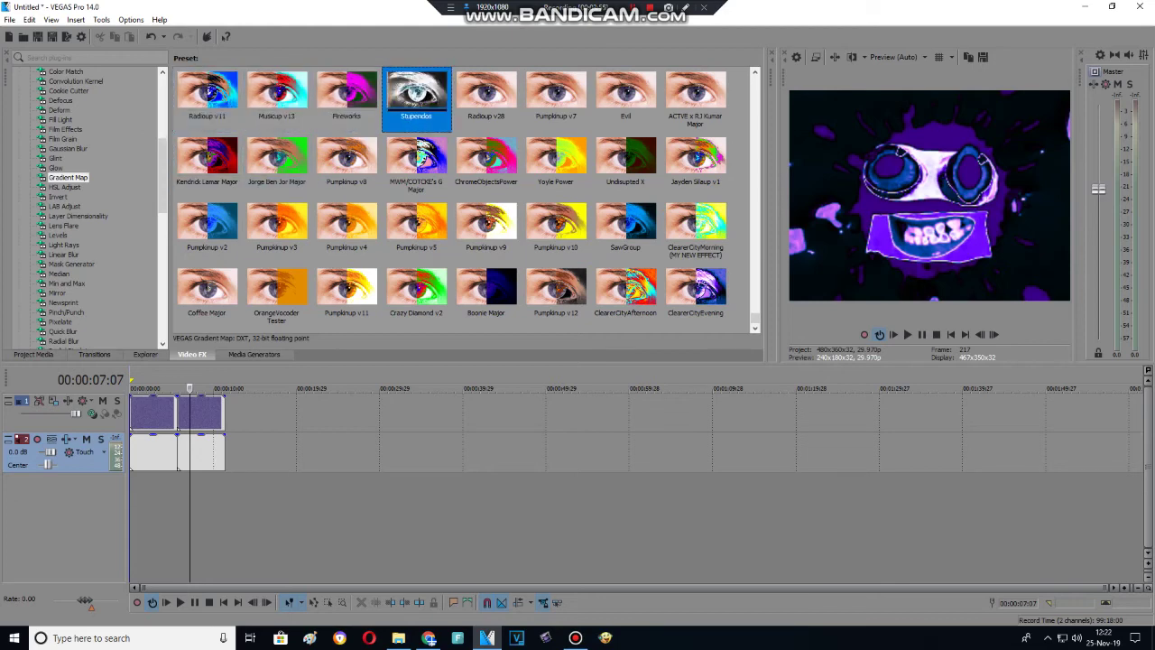
key(Right)
key(Right)
key(Right)
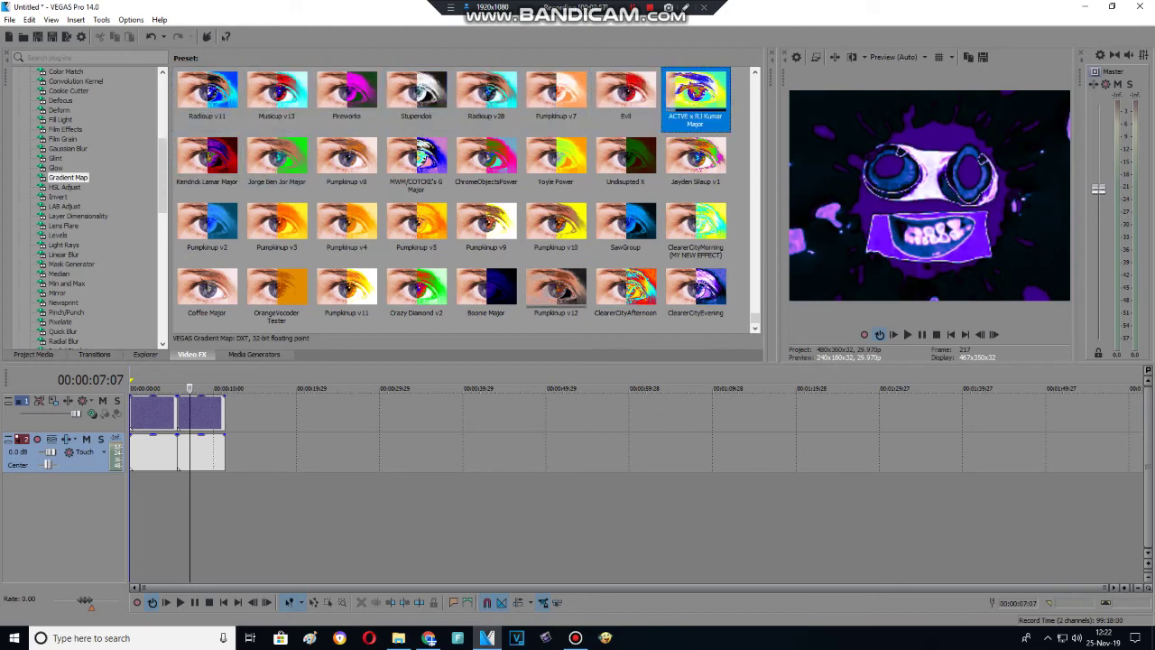
- Copy the first audio clip and paste its event attributes onto the second audio clip
right_click(166, 445)
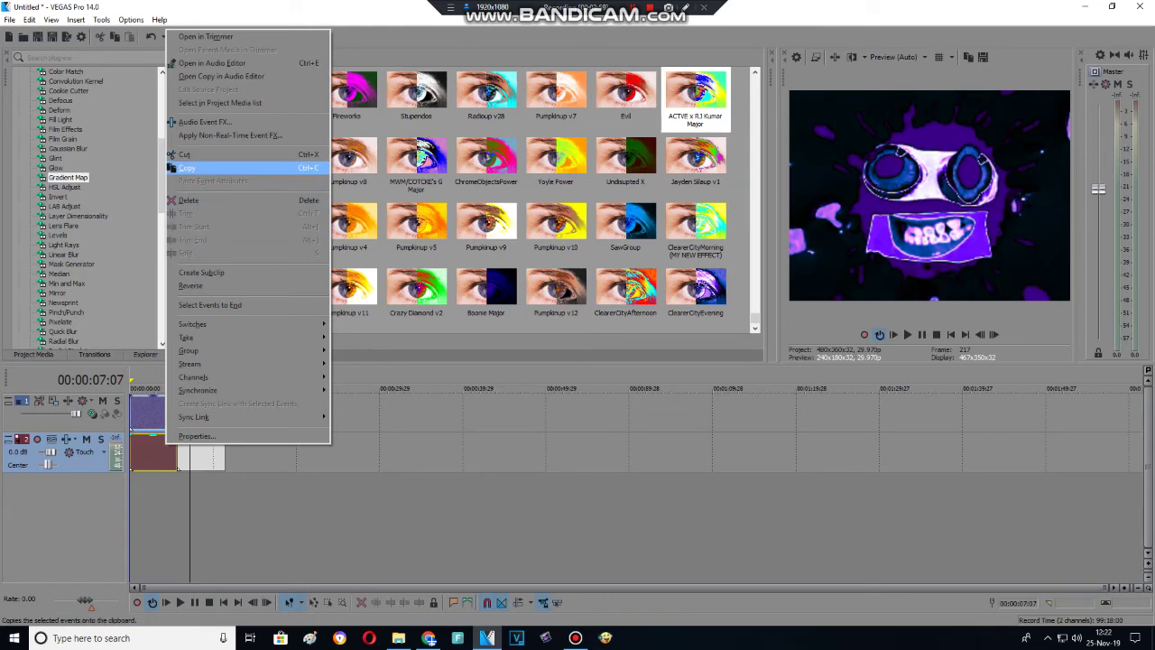
click(192, 168)
right_click(196, 449)
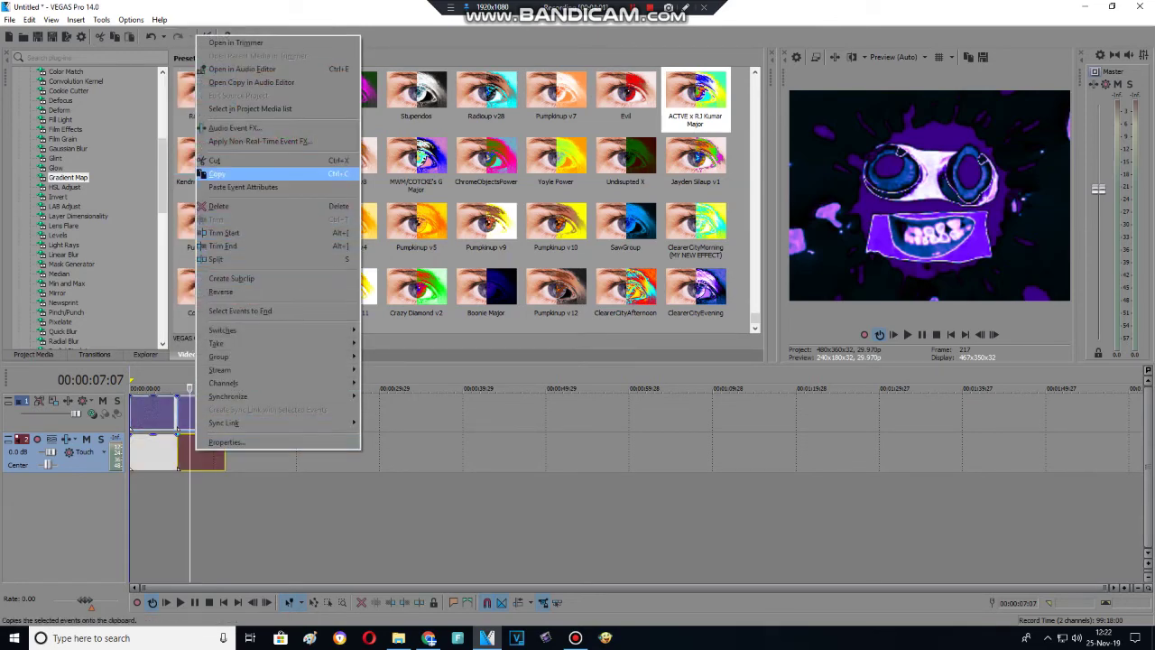
click(230, 187)
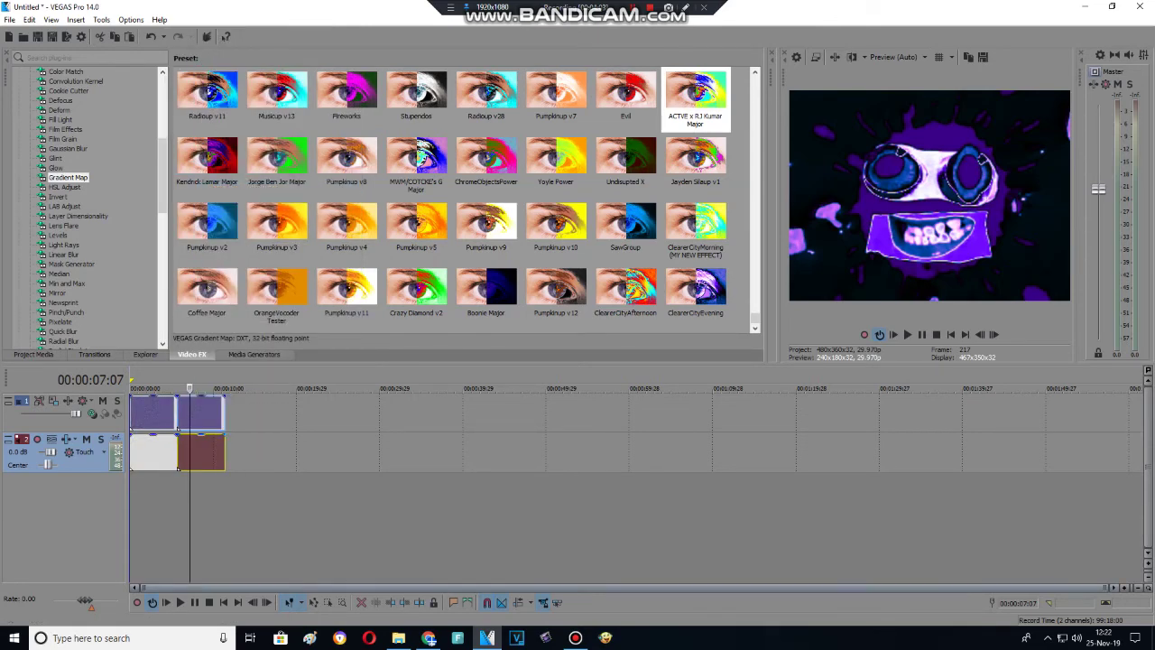
- Open the second audio clip's vocoder effect and apply the Clearer preset in Vocodex
click(216, 448)
right_click(216, 448)
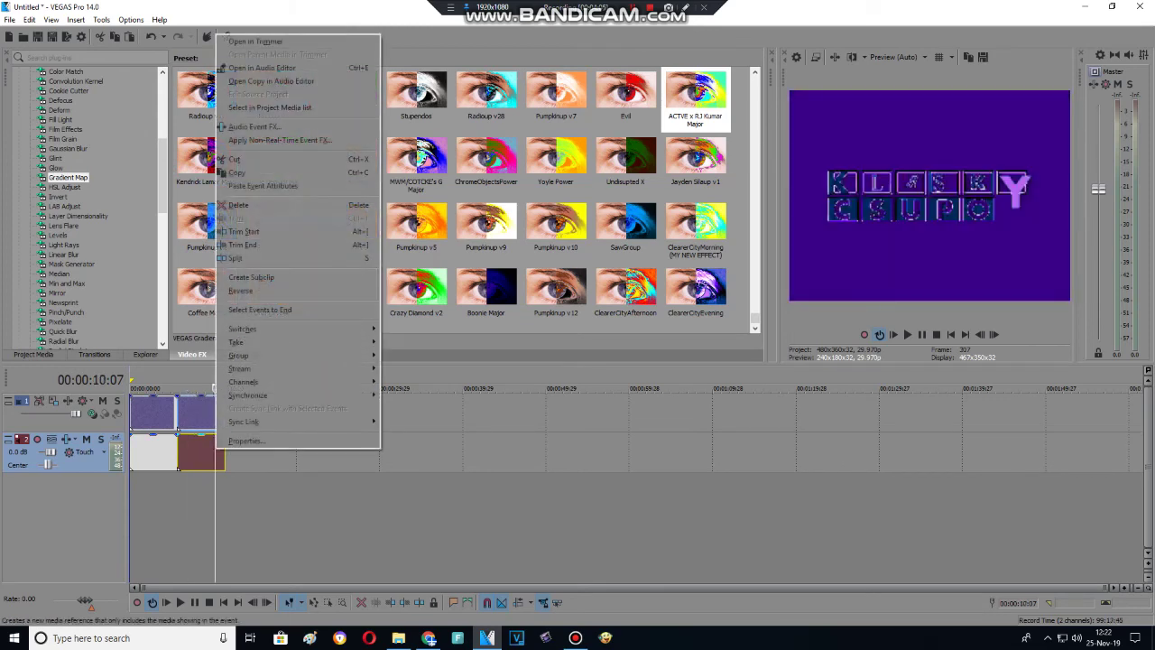
click(257, 127)
click(416, 143)
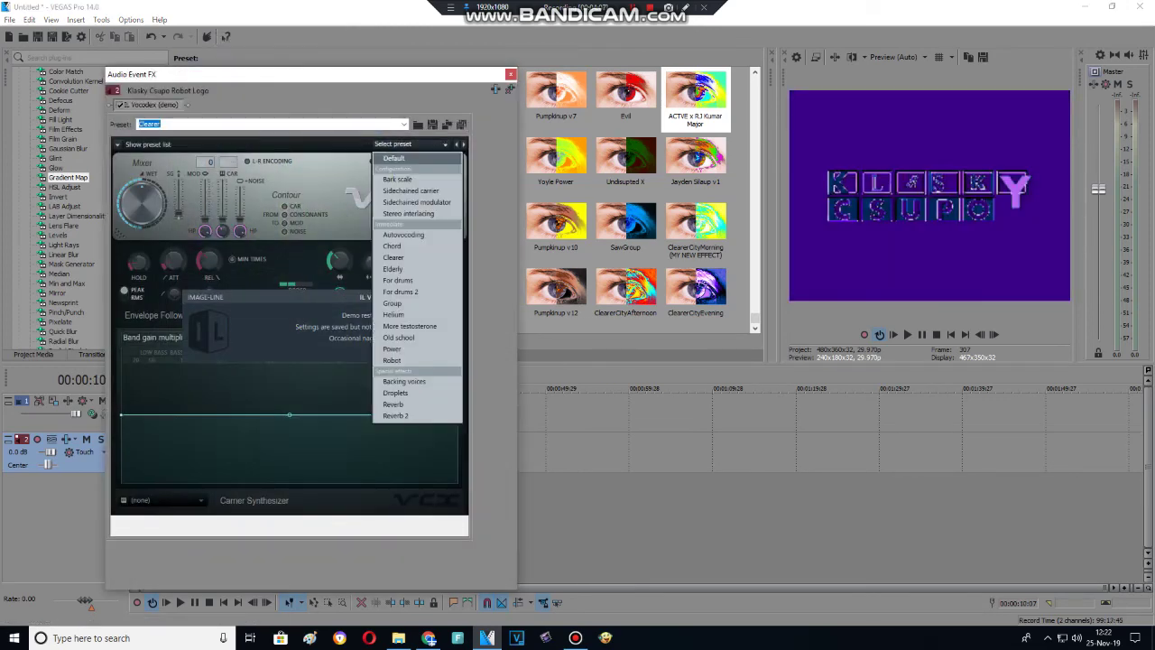
click(397, 256)
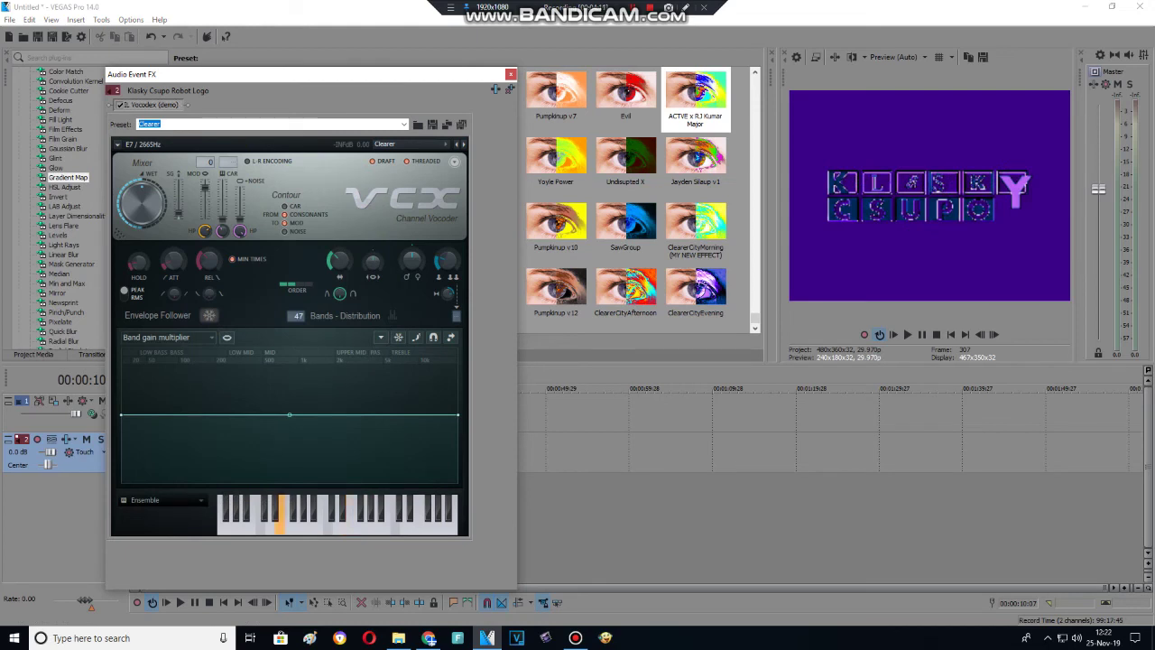
- Check the vocoder keys in the Chrome tutorial, then finish the second clip's three-key vocoder chord in VEGAS Pro and close its audio effects
click(429, 638)
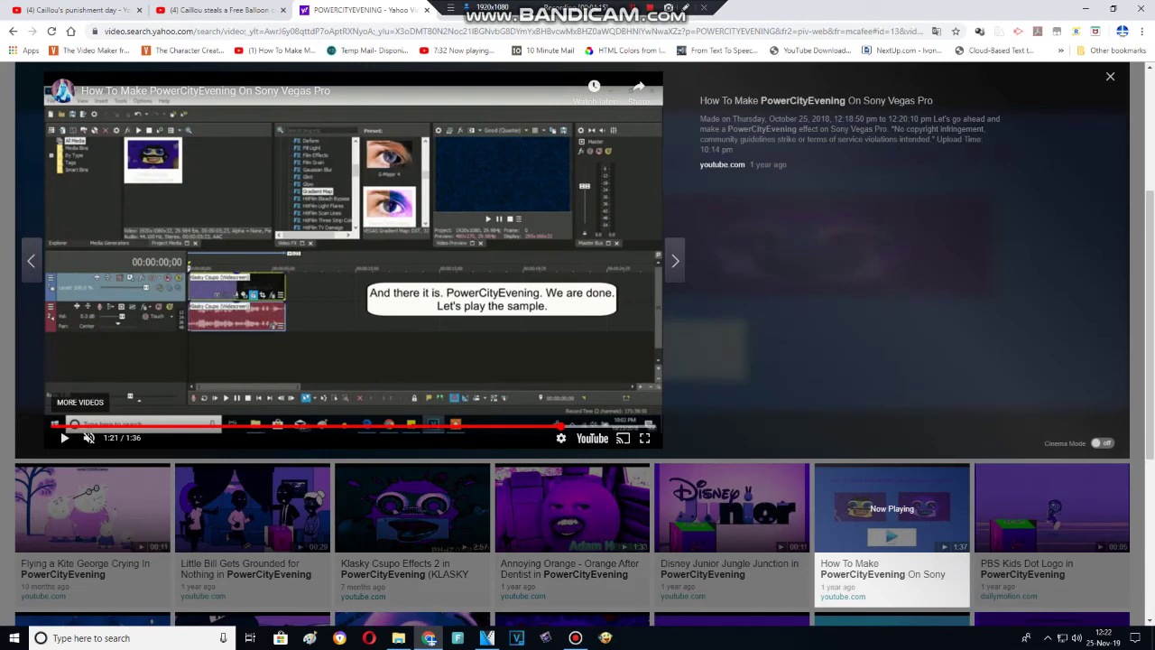
click(603, 426)
click(535, 425)
mouse_move(488, 638)
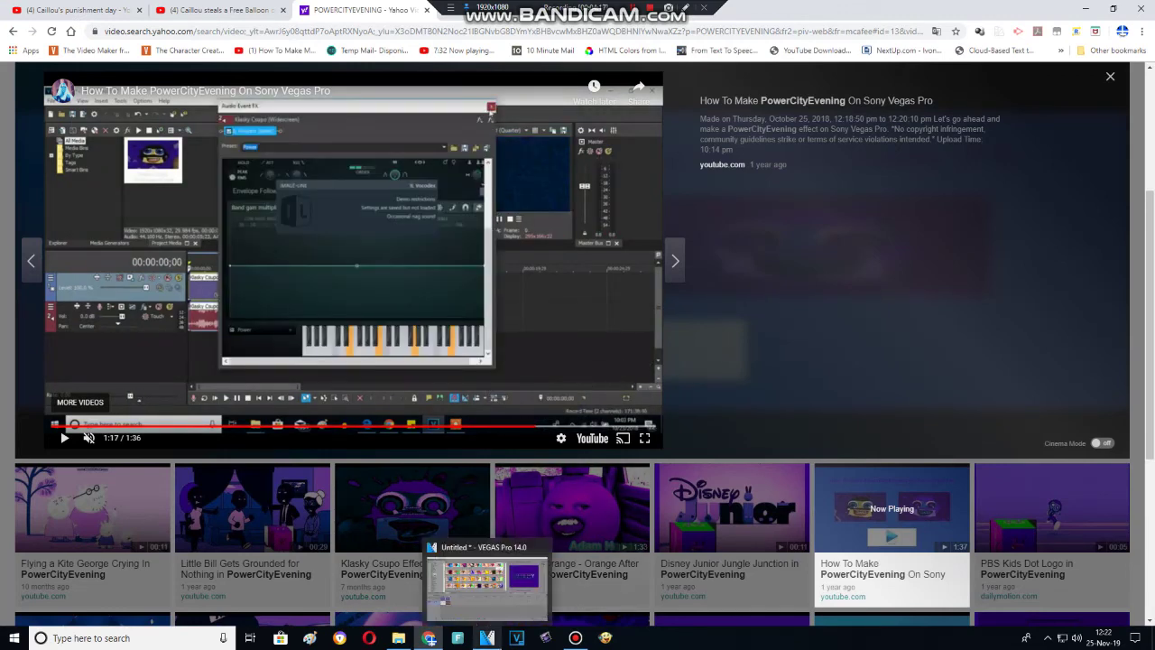
click(488, 638)
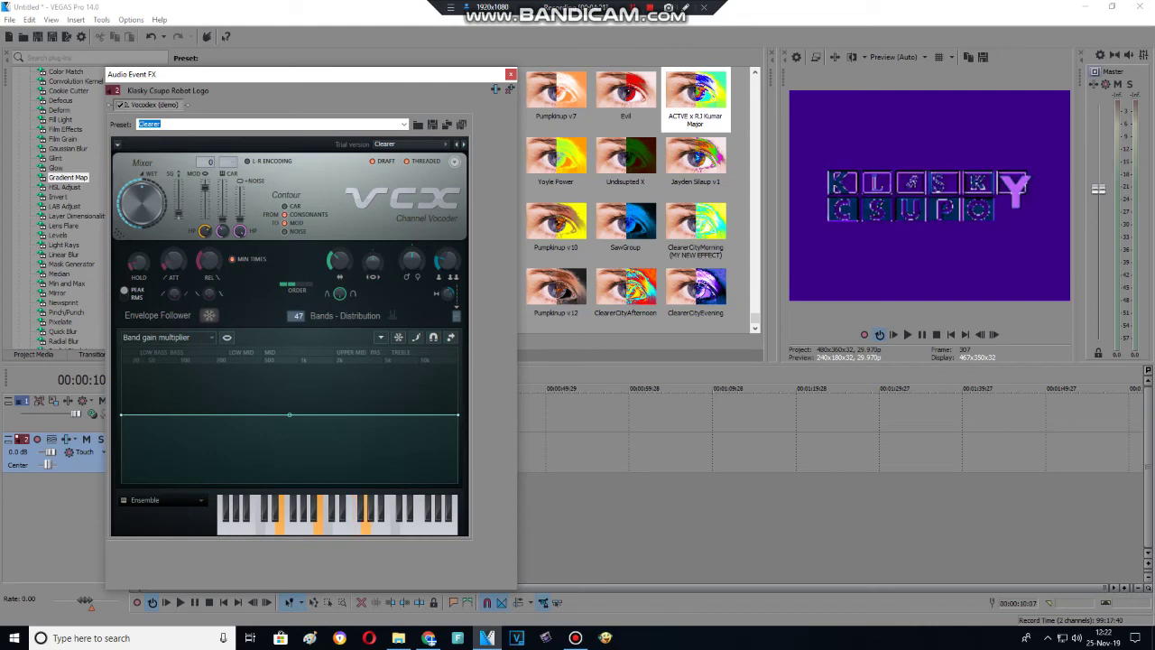
click(511, 74)
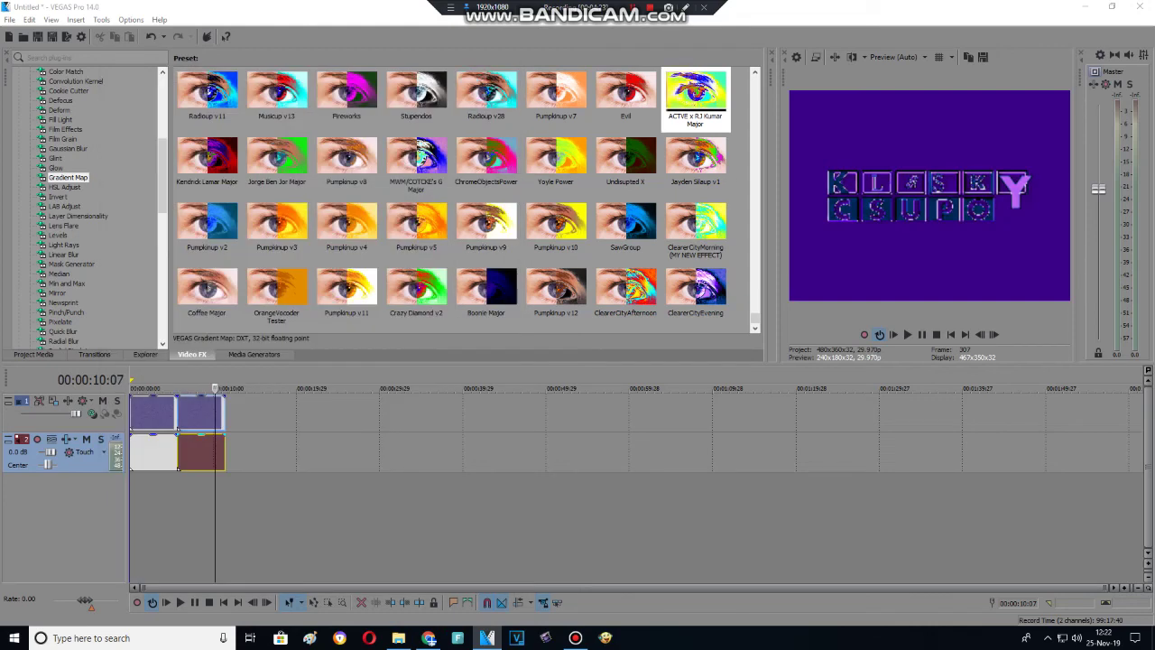